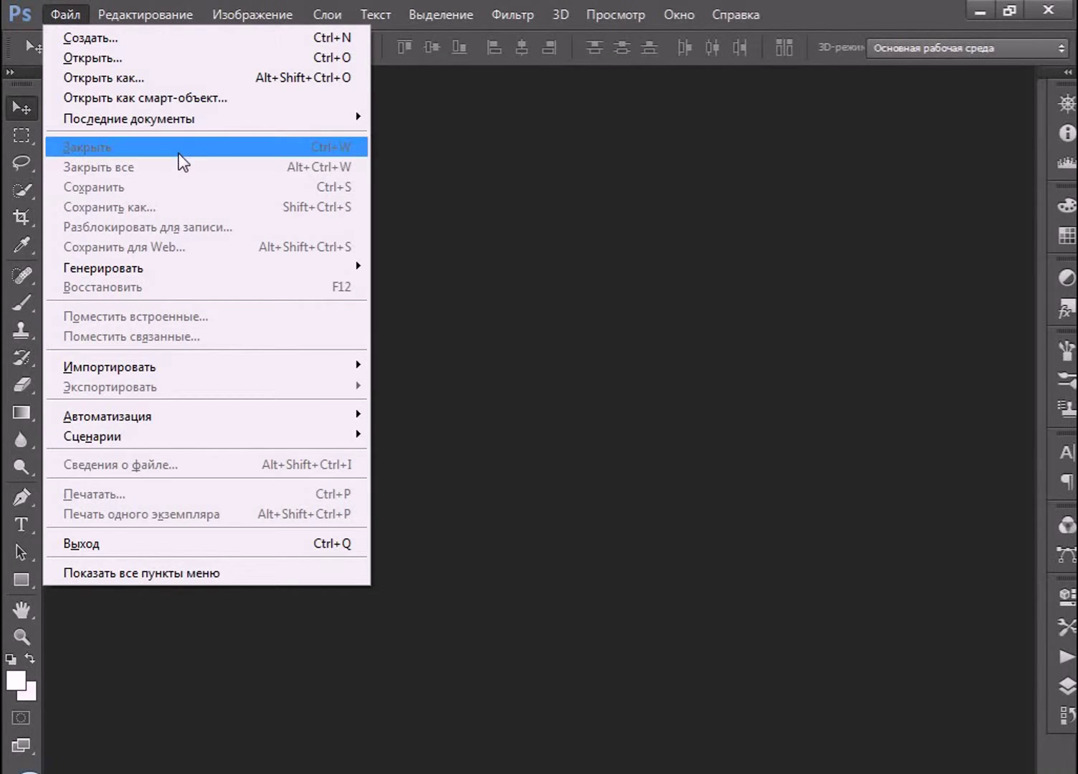
- Open 315234_nochnoy_gorod.jpg and dock it as a tabbed document
left_click(156, 60)
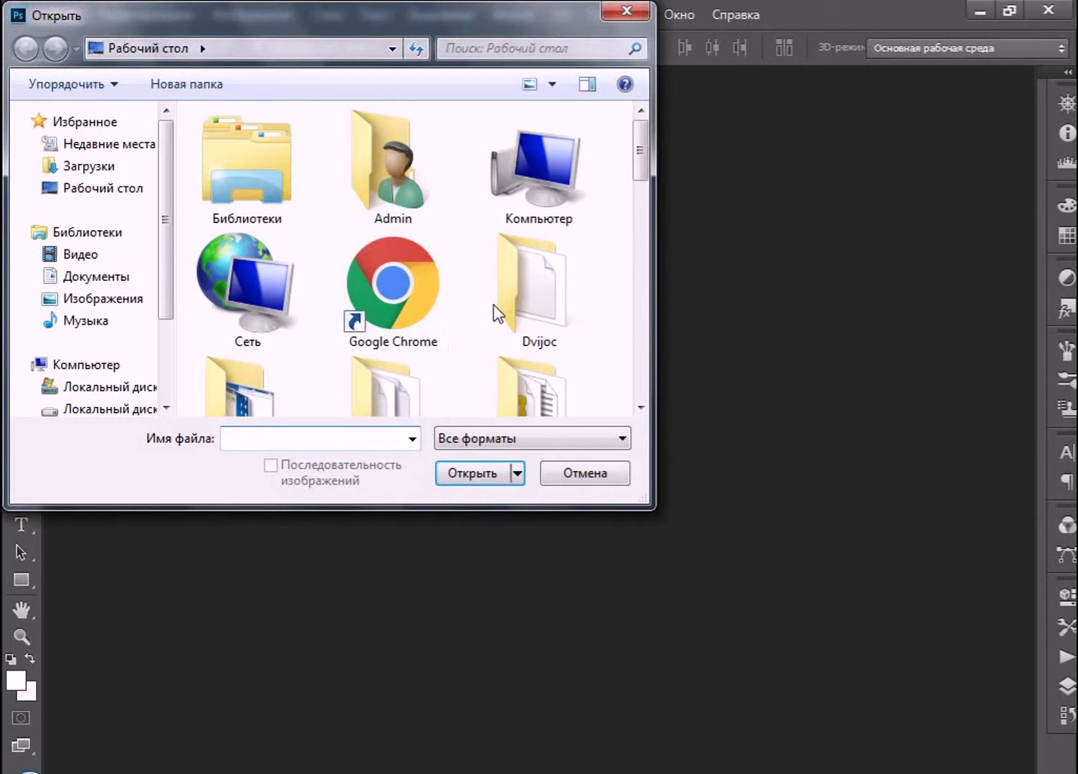
left_click_drag(642, 169, 641, 286)
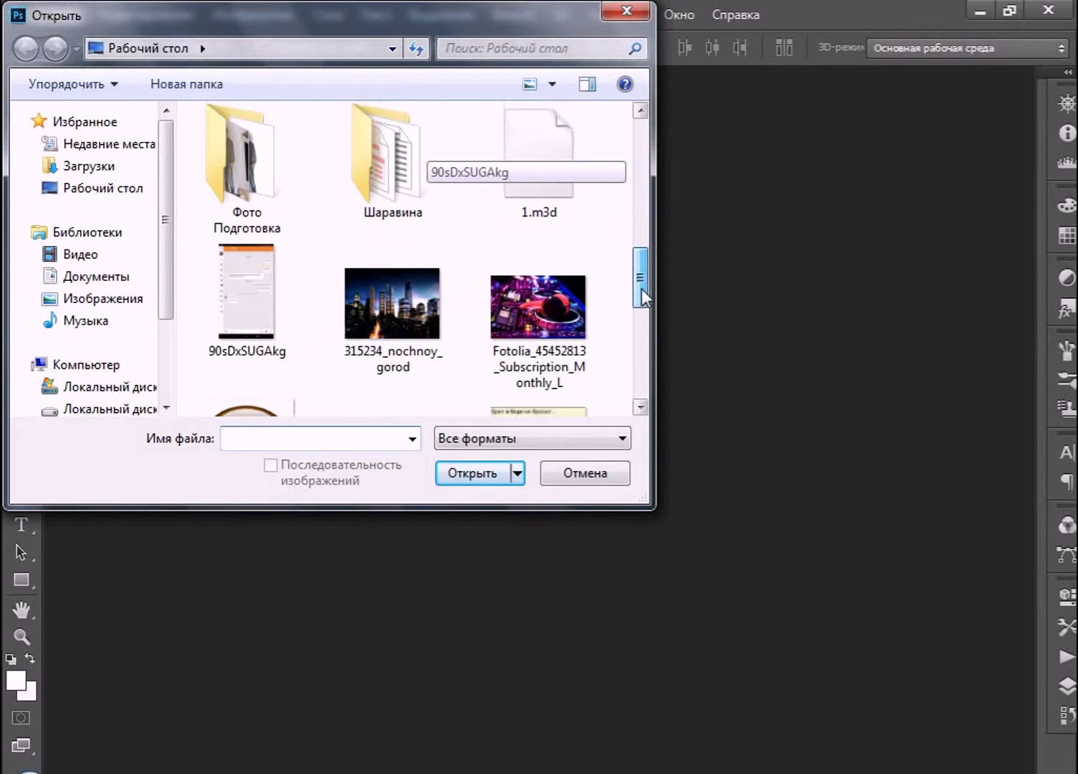
left_click(433, 305)
left_click(480, 476)
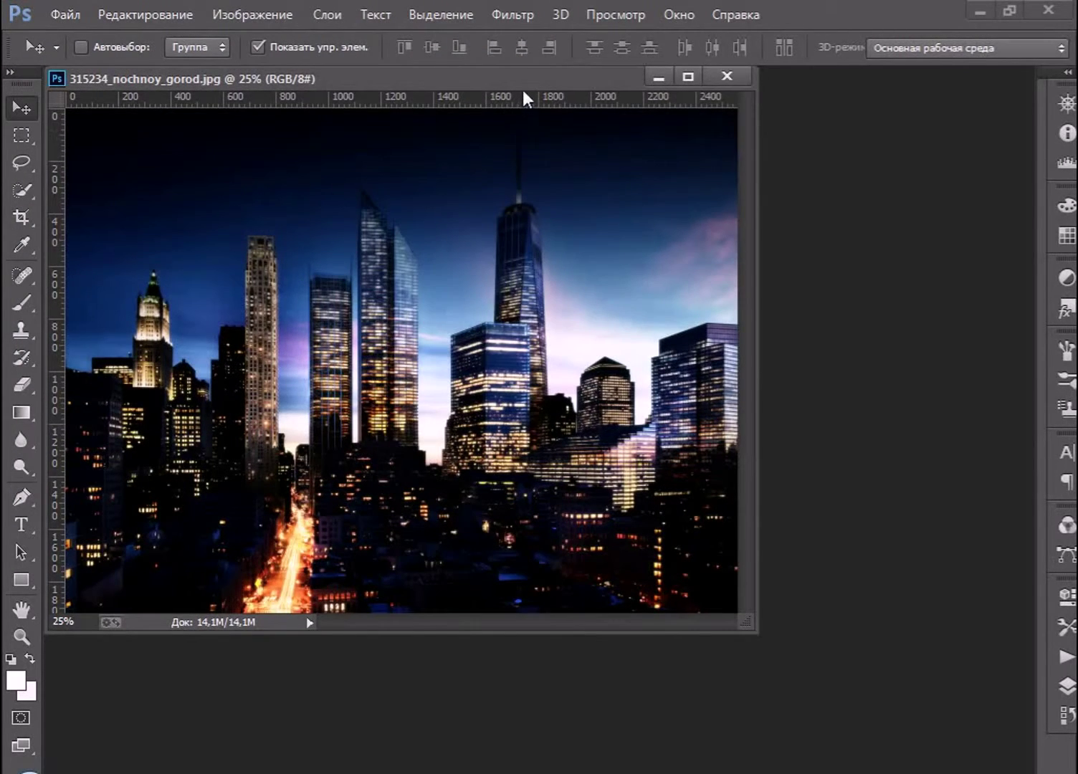
left_click_drag(522, 89, 570, 84)
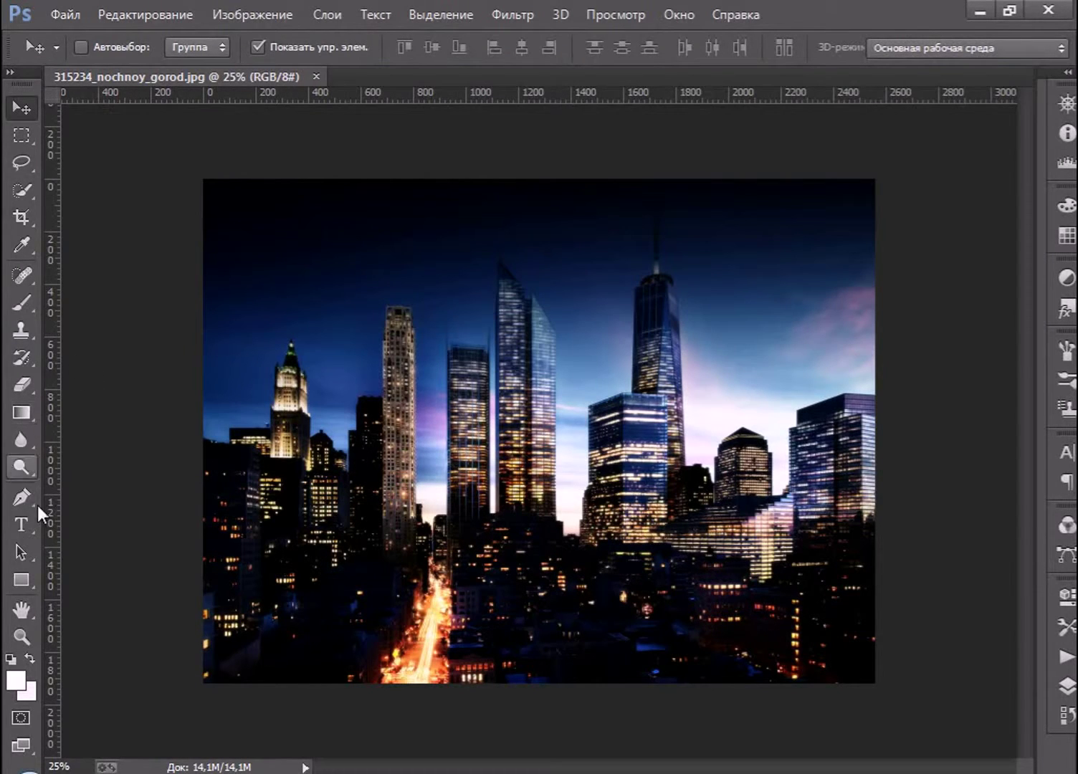
- Start a text insertion point on the photo with the Type tool at 100 pt
left_click(20, 528)
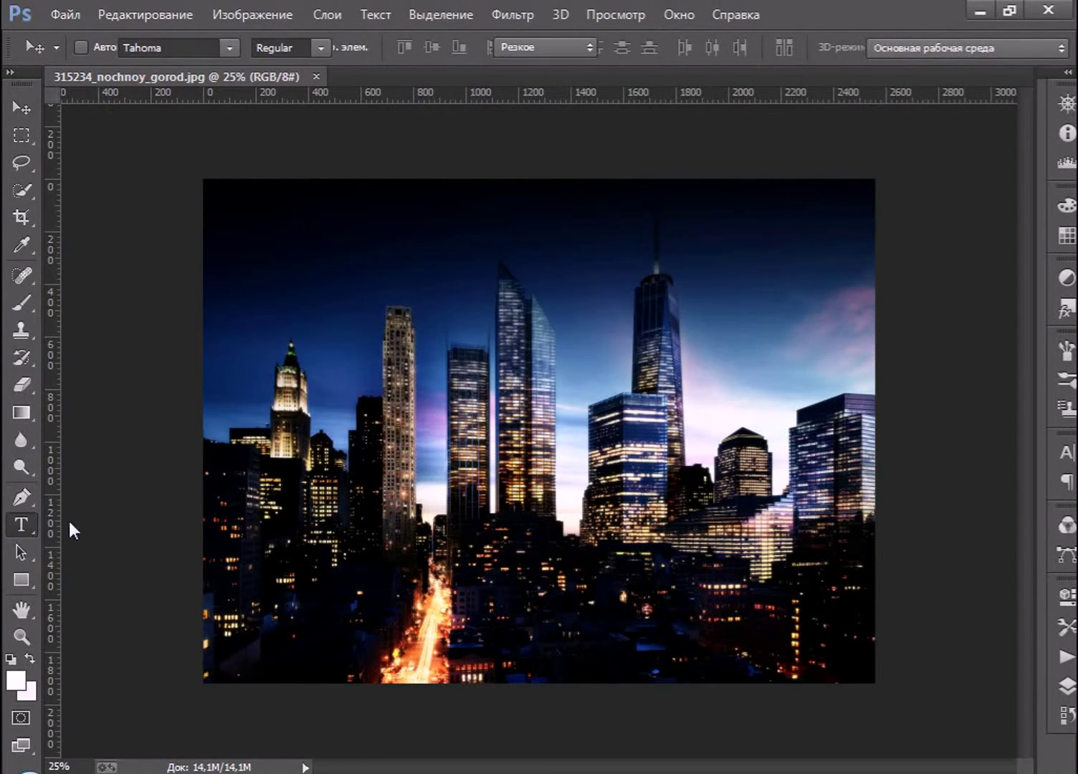
left_click(347, 370)
left_click(441, 48)
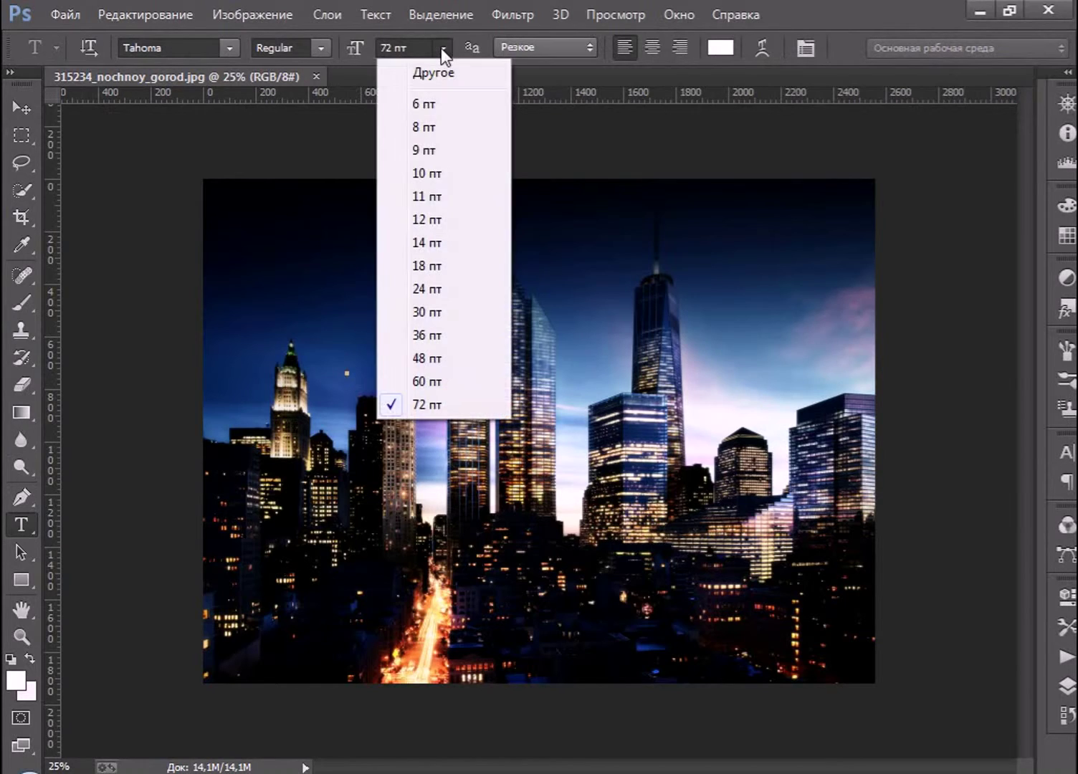
left_click(392, 45)
type("100")
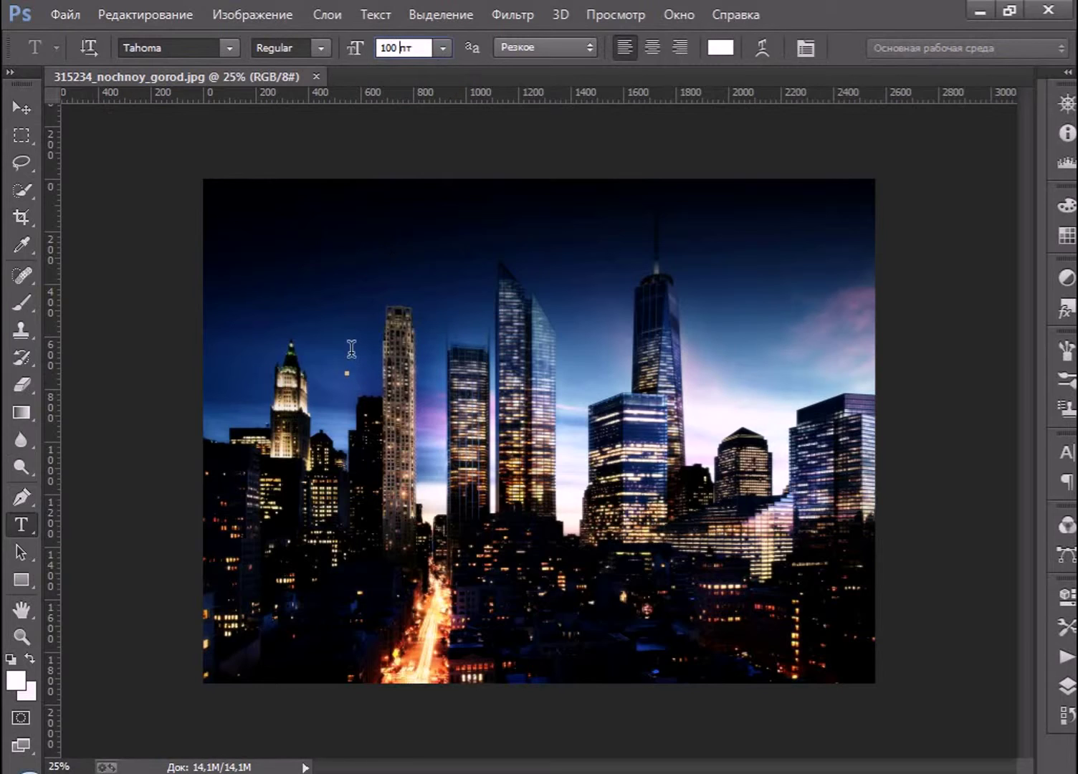
key("Return")
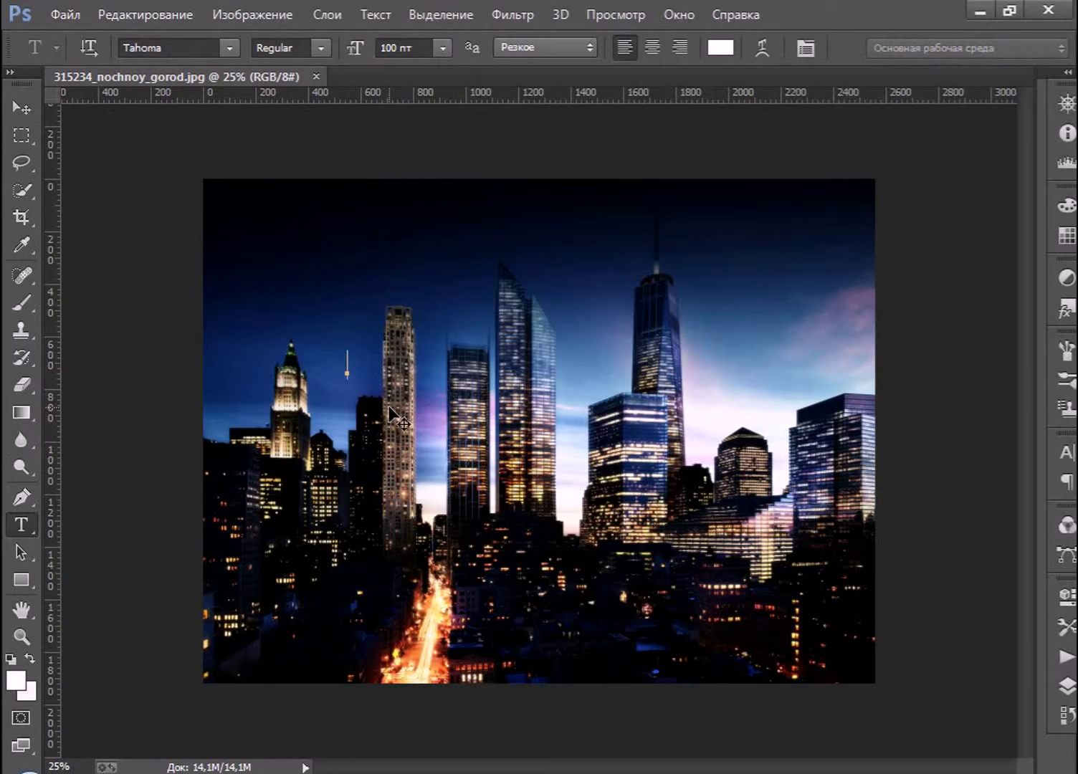
- Paste the two-line Russian caption and position it over the upper-middle skyline
type("А мне серьезно пофиг, кто что скажет, мне с тобой хорошо,а остальное не важно.")
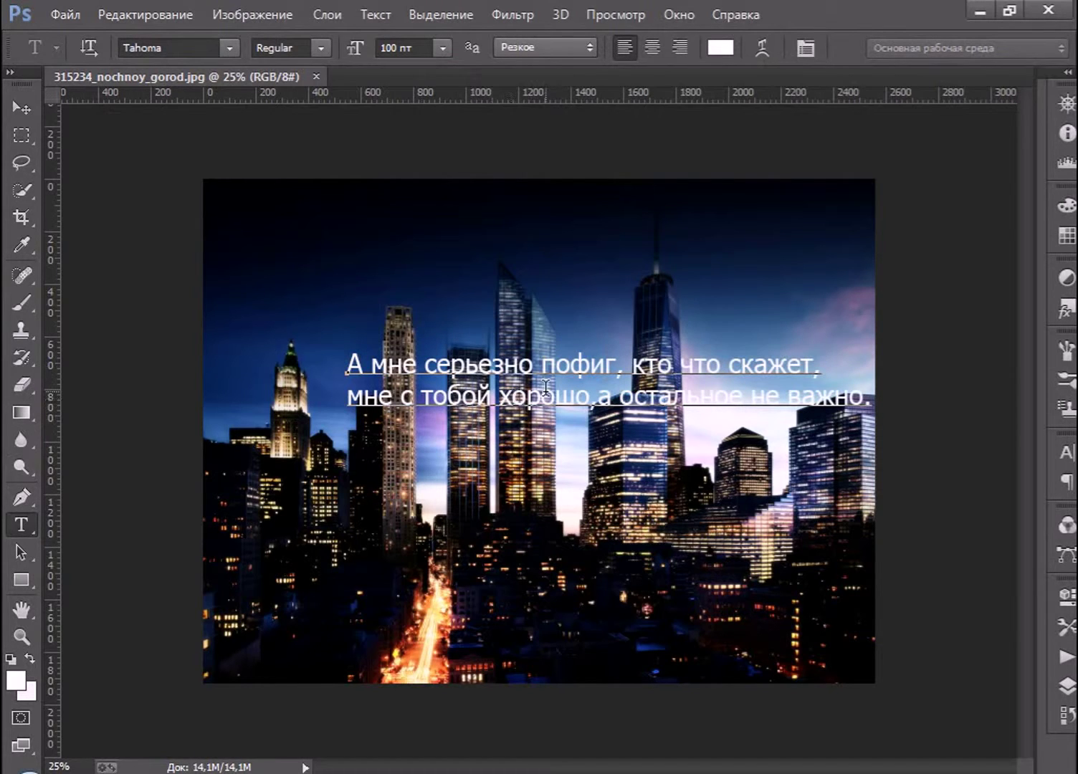
left_click_drag(490, 426, 426, 396)
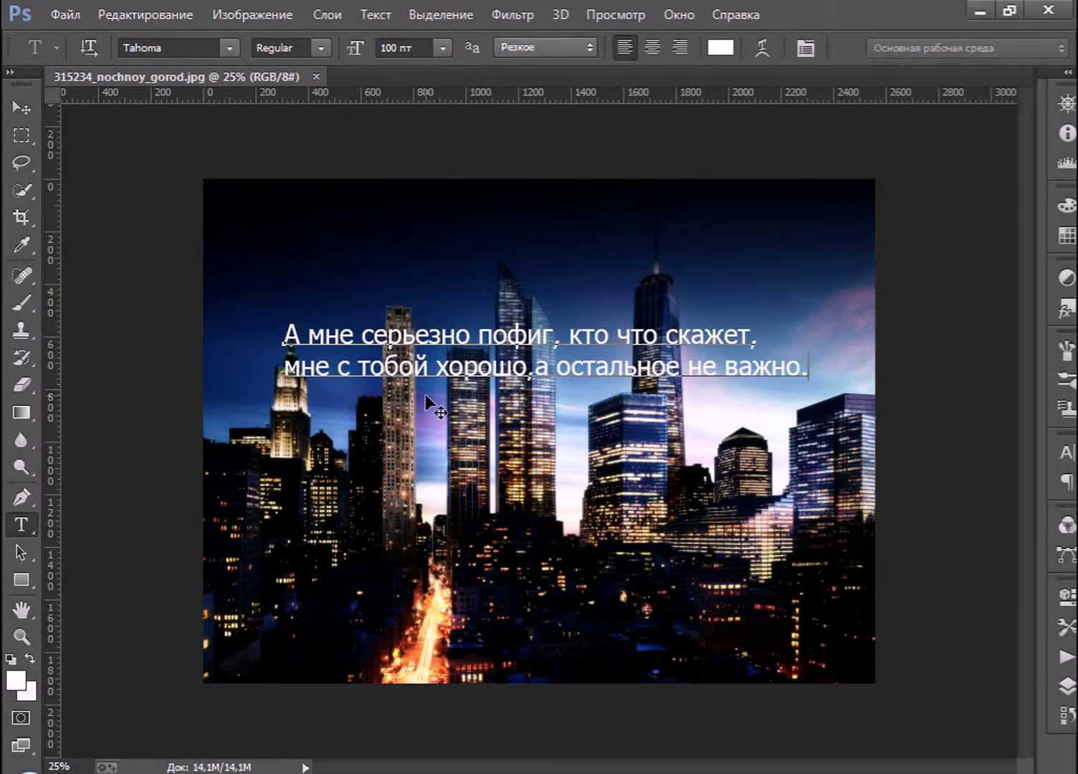
left_click_drag(425, 394, 436, 395)
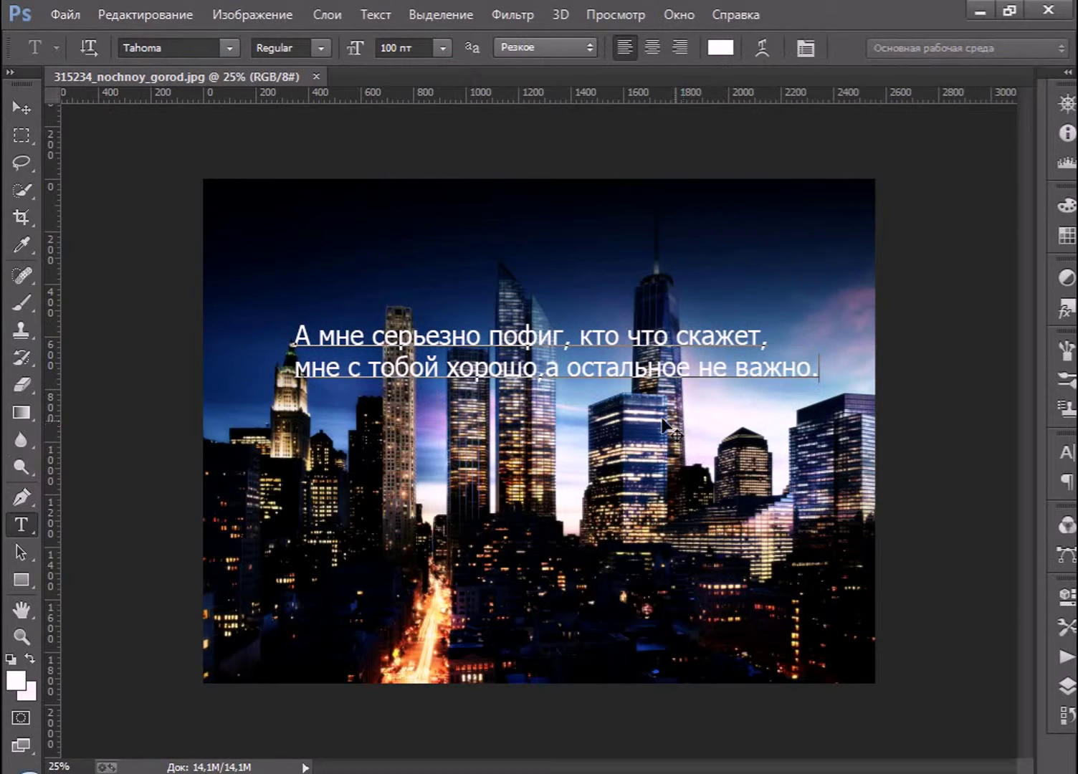
- Try several text colours in the colour picker, settling on black
left_click(720, 49)
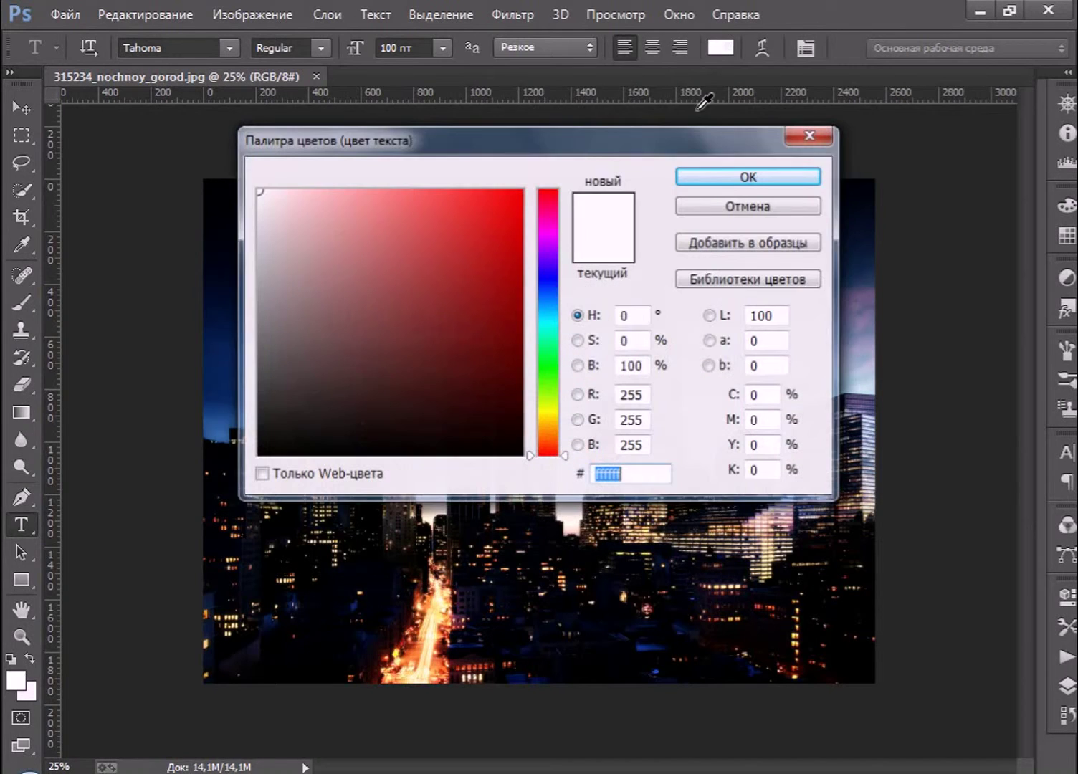
left_click_drag(268, 190, 281, 300)
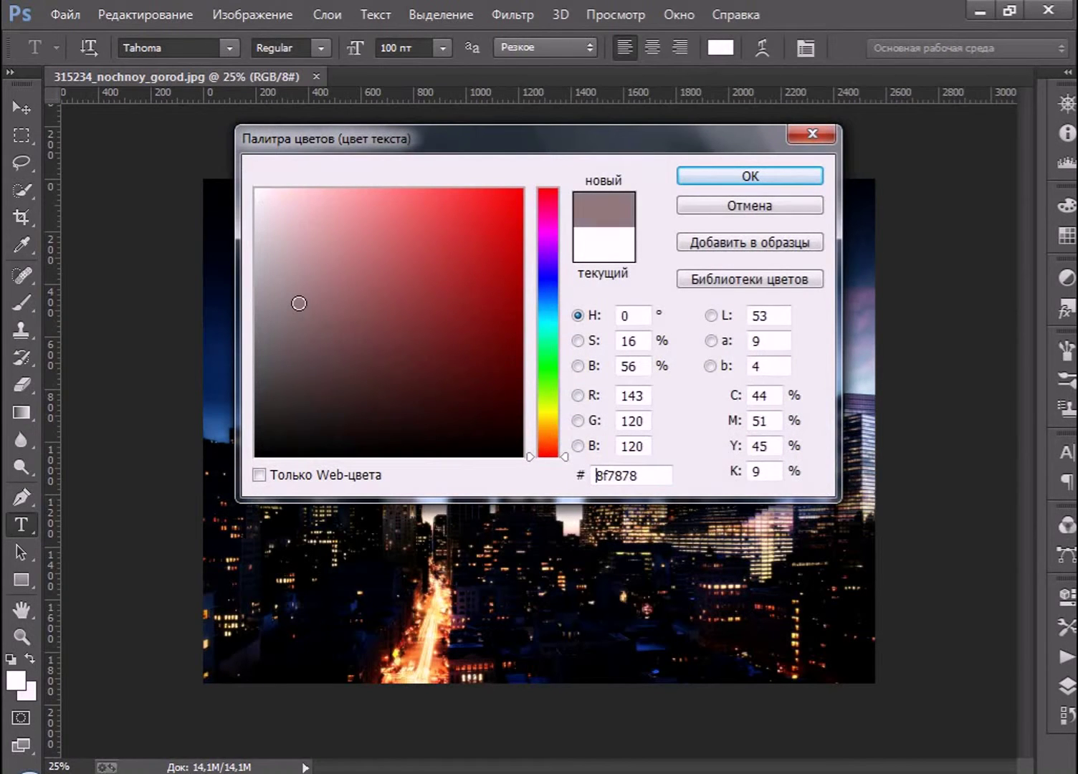
left_click_drag(279, 299, 283, 190)
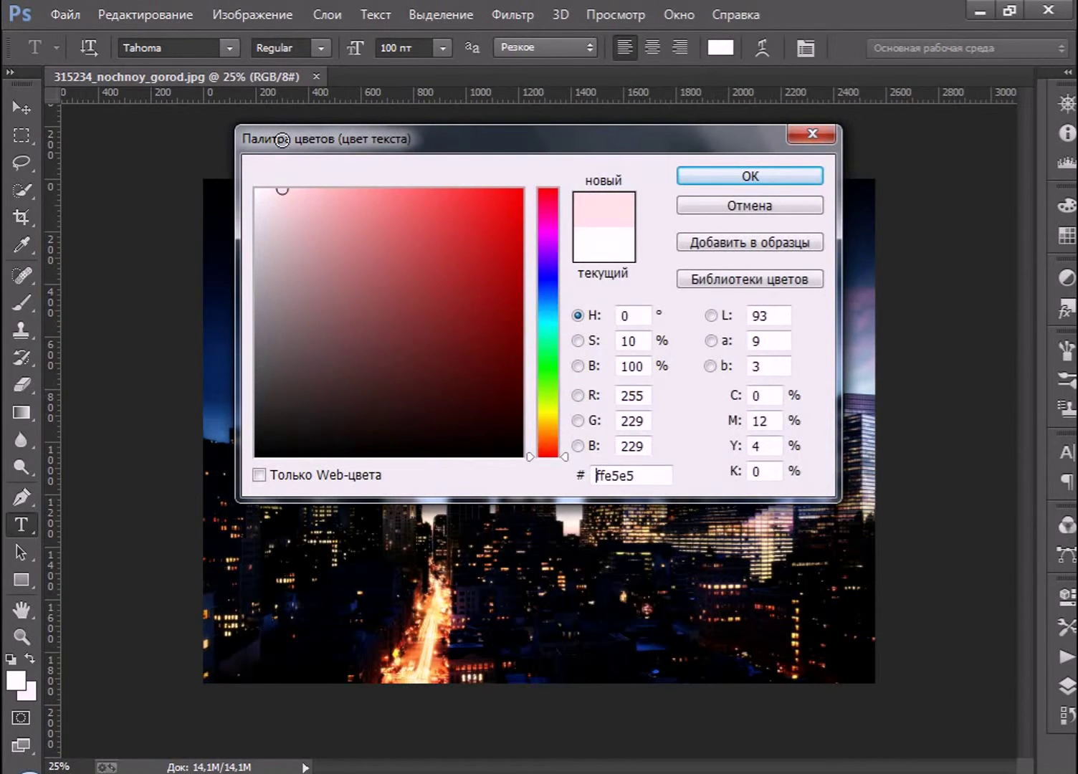
mouse_move(566, 459)
left_mouse_down()
mouse_move(564, 447)
mouse_move(567, 479)
left_mouse_up()
left_click_drag(291, 188, 255, 198)
left_click_drag(548, 281, 552, 379)
left_click_drag(256, 196, 255, 189)
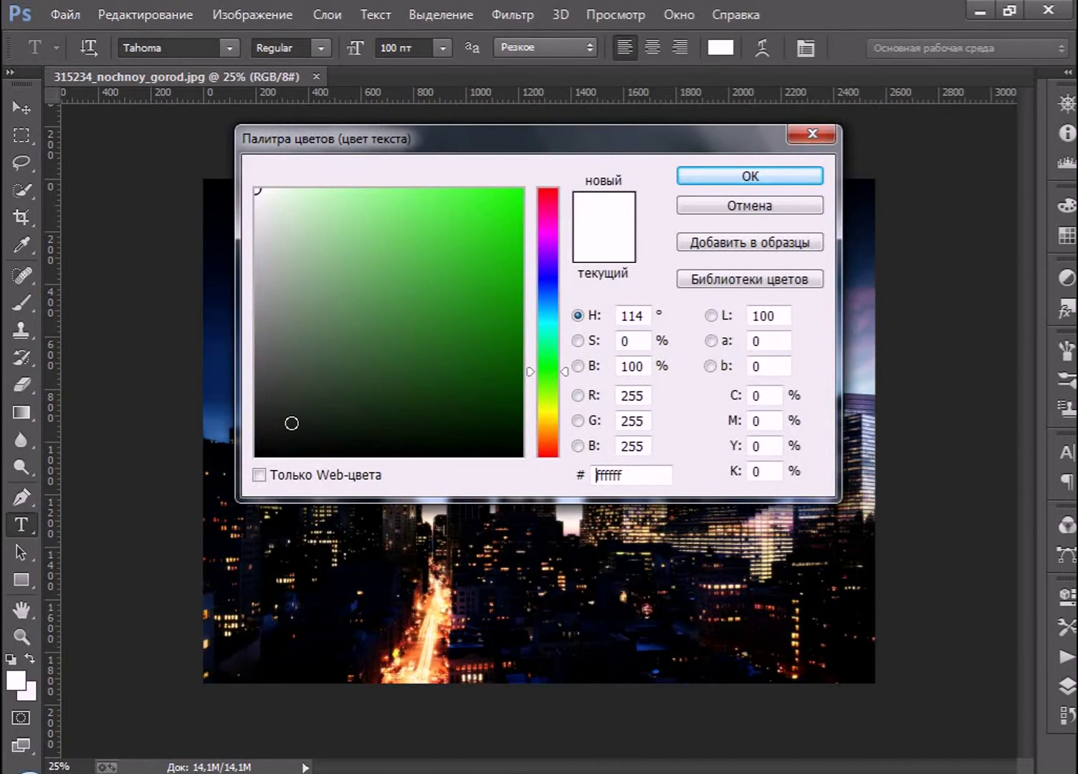
left_click_drag(291, 423, 224, 481)
left_click(778, 177)
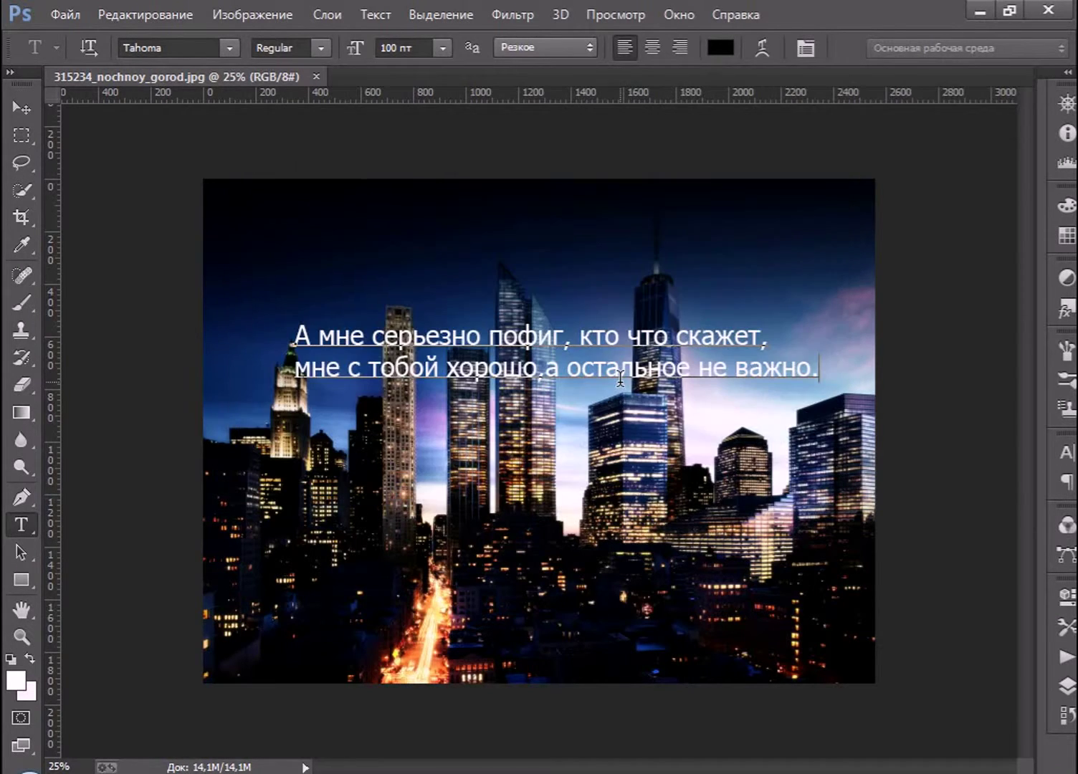
- Make the whole caption black #000000 and move it up to the top edge
left_click_drag(818, 365, 251, 334)
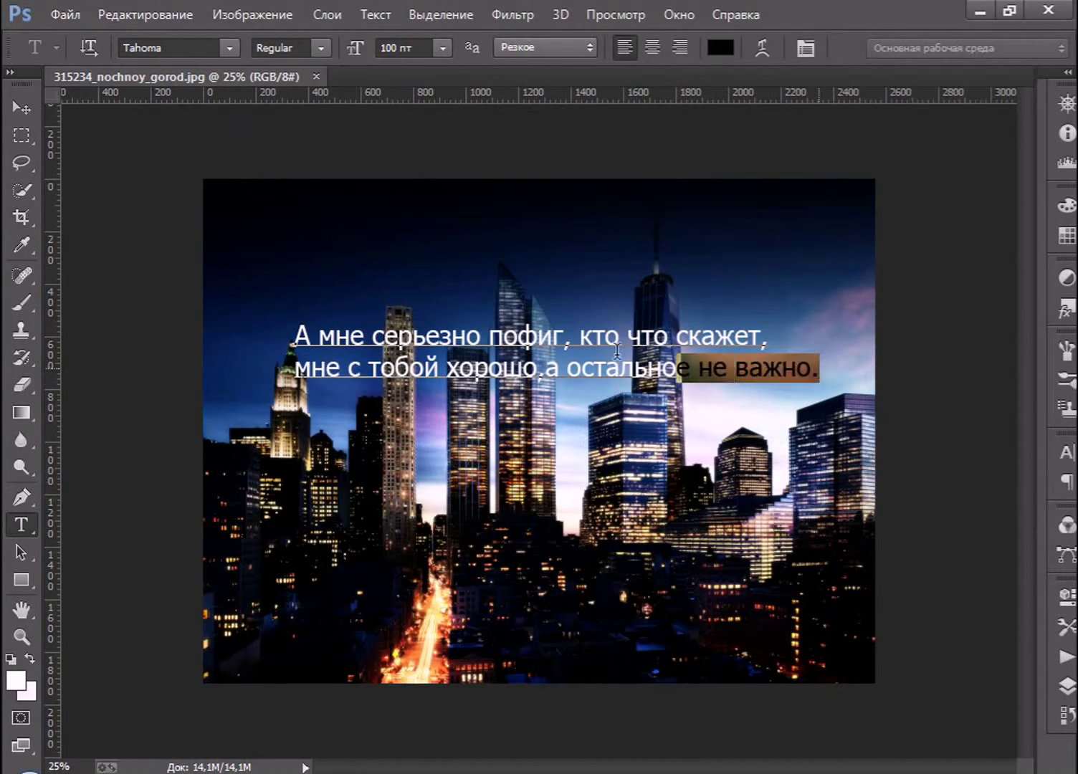
left_click(717, 51)
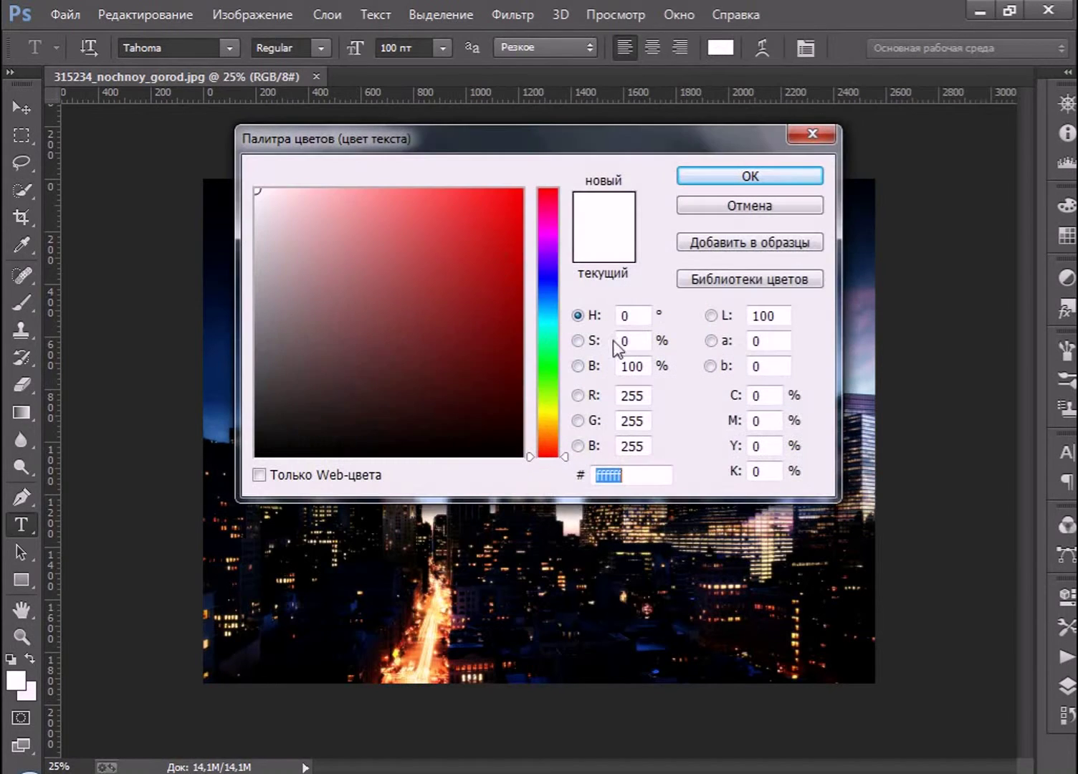
mouse_move(289, 196)
left_mouse_down()
mouse_move(262, 201)
mouse_move(257, 456)
left_mouse_up()
left_click(799, 180)
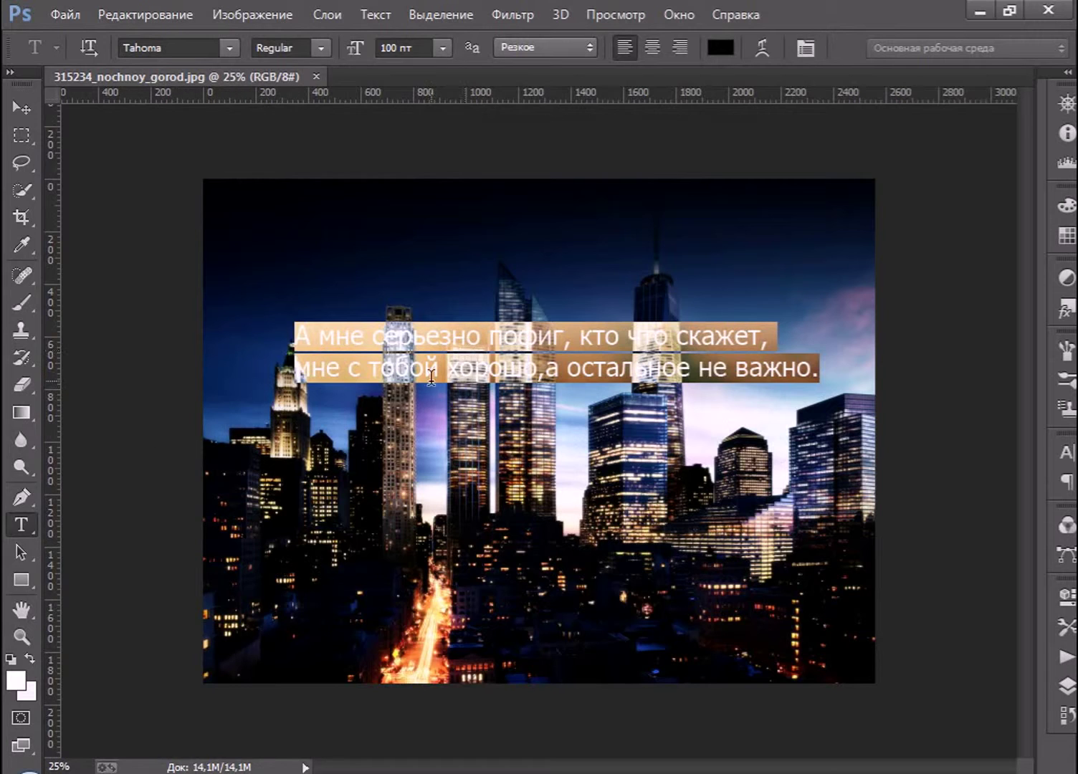
mouse_move(460, 407)
left_mouse_down()
mouse_move(441, 320)
mouse_move(451, 269)
left_mouse_up()
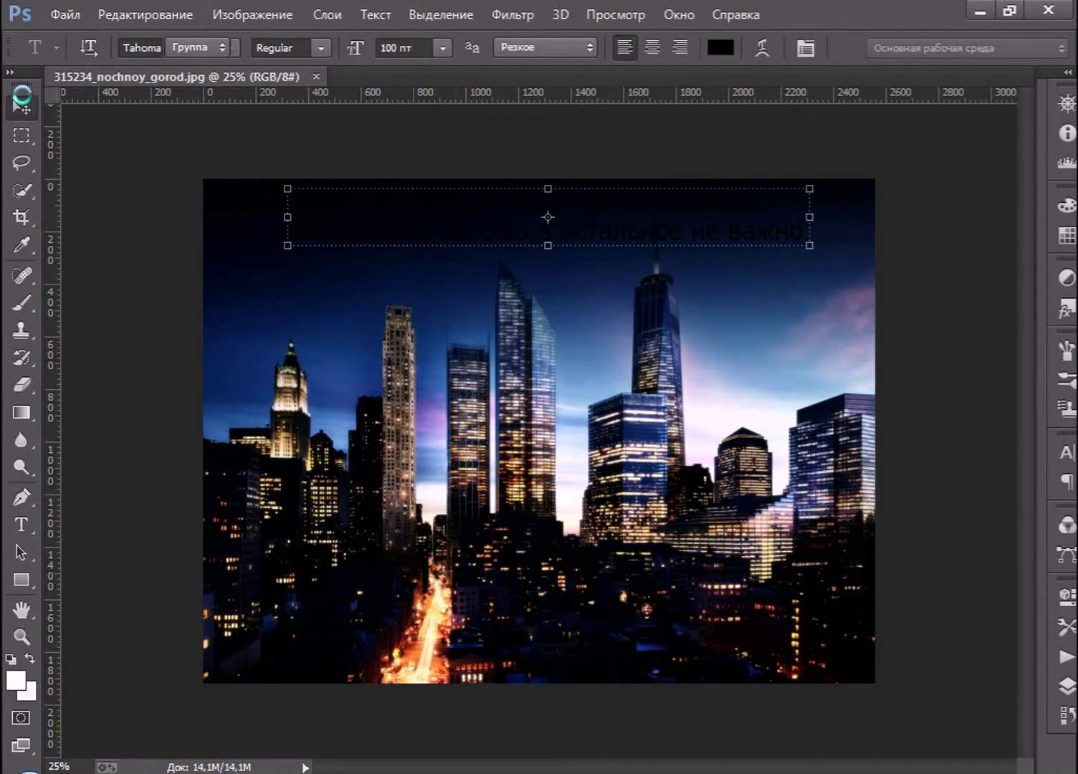
- Draw a wide white rectangle across the top and move its layer below the caption
left_click(21, 109)
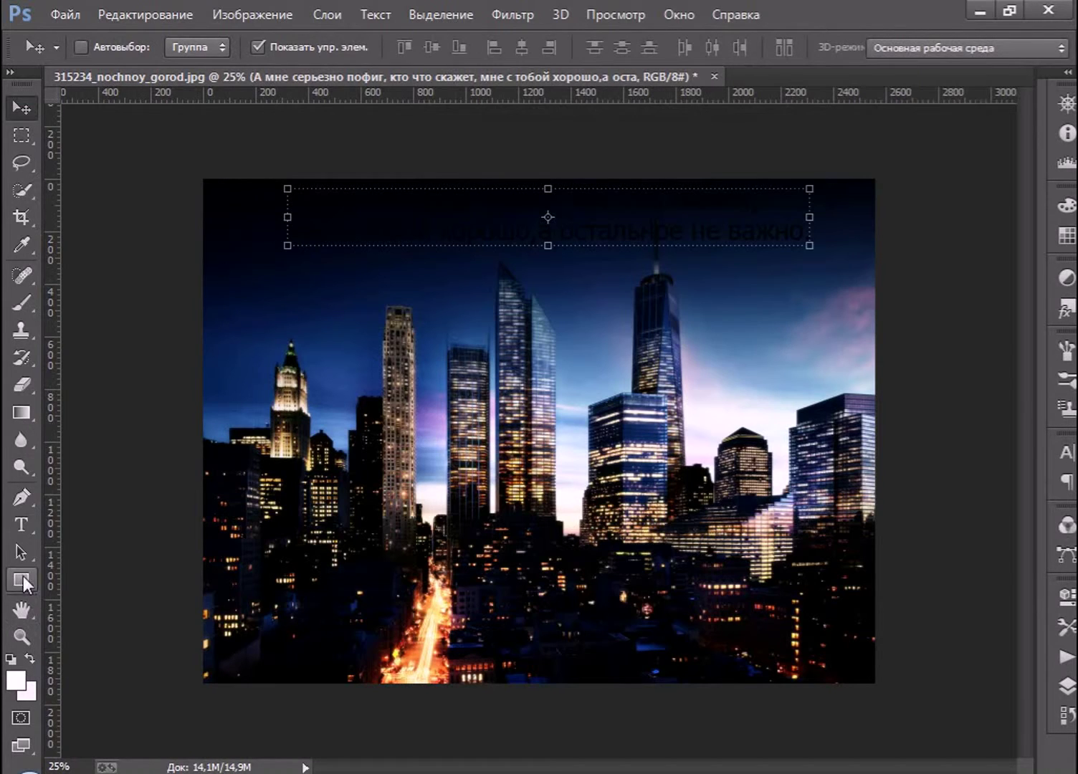
left_click(23, 576)
mouse_move(221, 185)
left_mouse_down()
mouse_move(853, 248)
mouse_move(837, 248)
left_mouse_up()
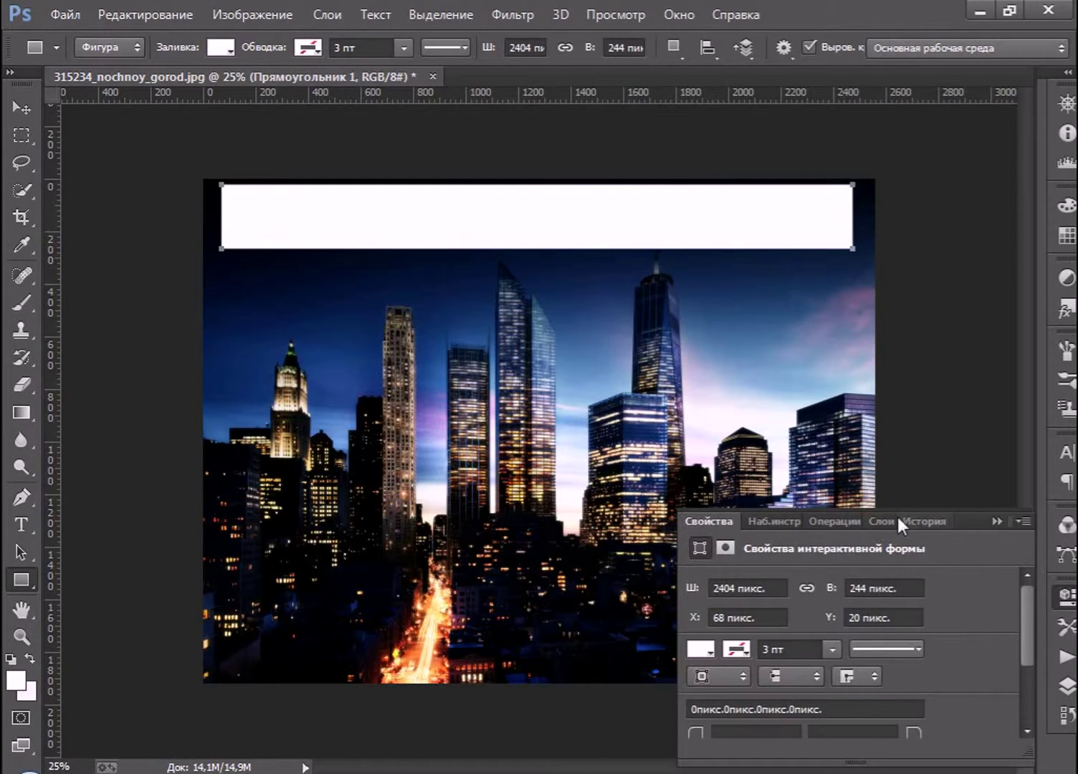
left_click(1067, 687)
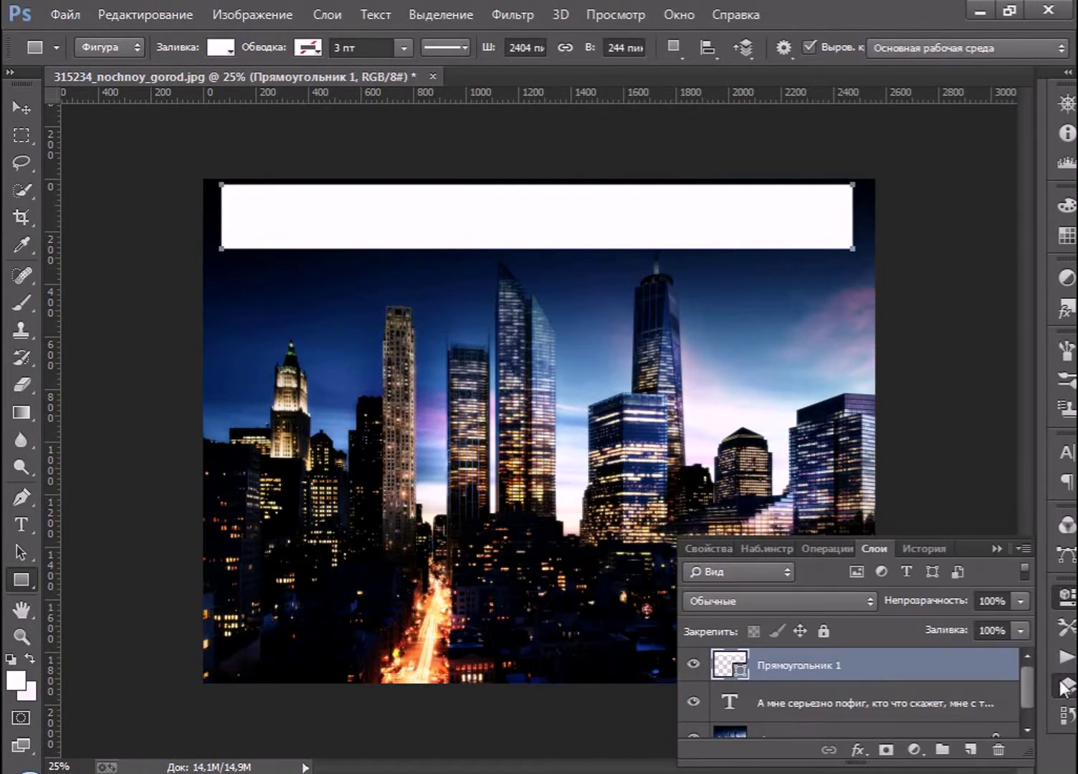
left_click_drag(809, 675, 808, 726)
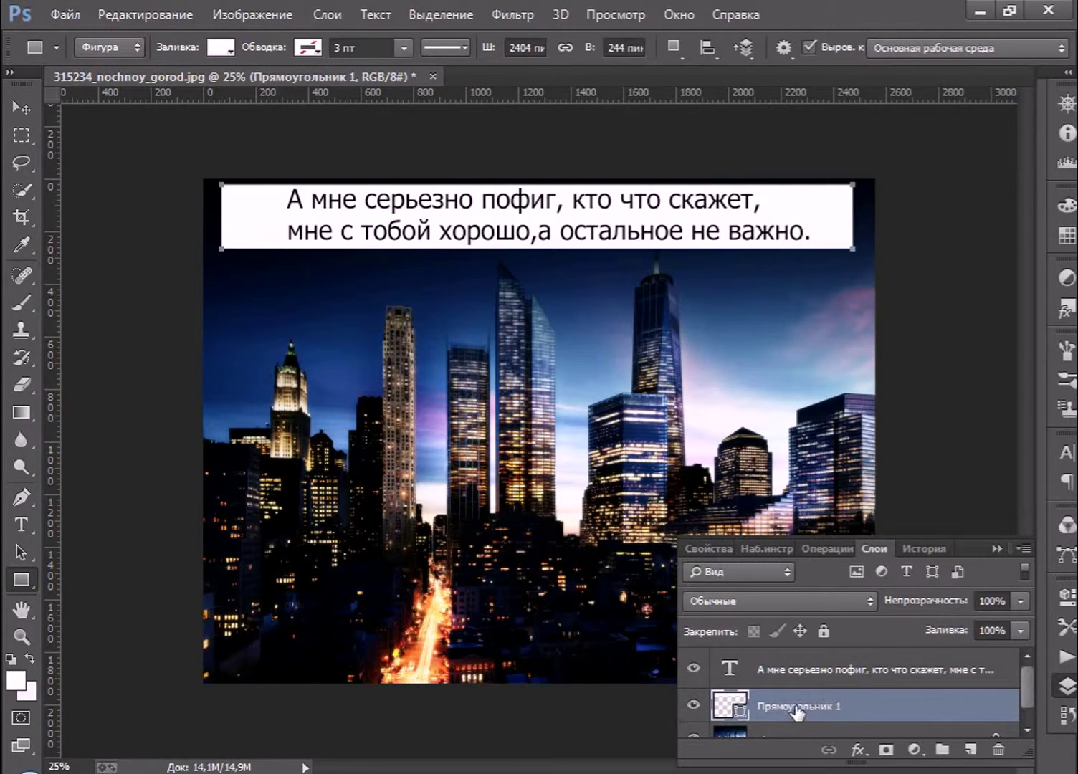
- Try banner Opacity and Fill Opacity values (39, 64, 99, 33%) in Blending Options, then cancel
right_click(796, 709)
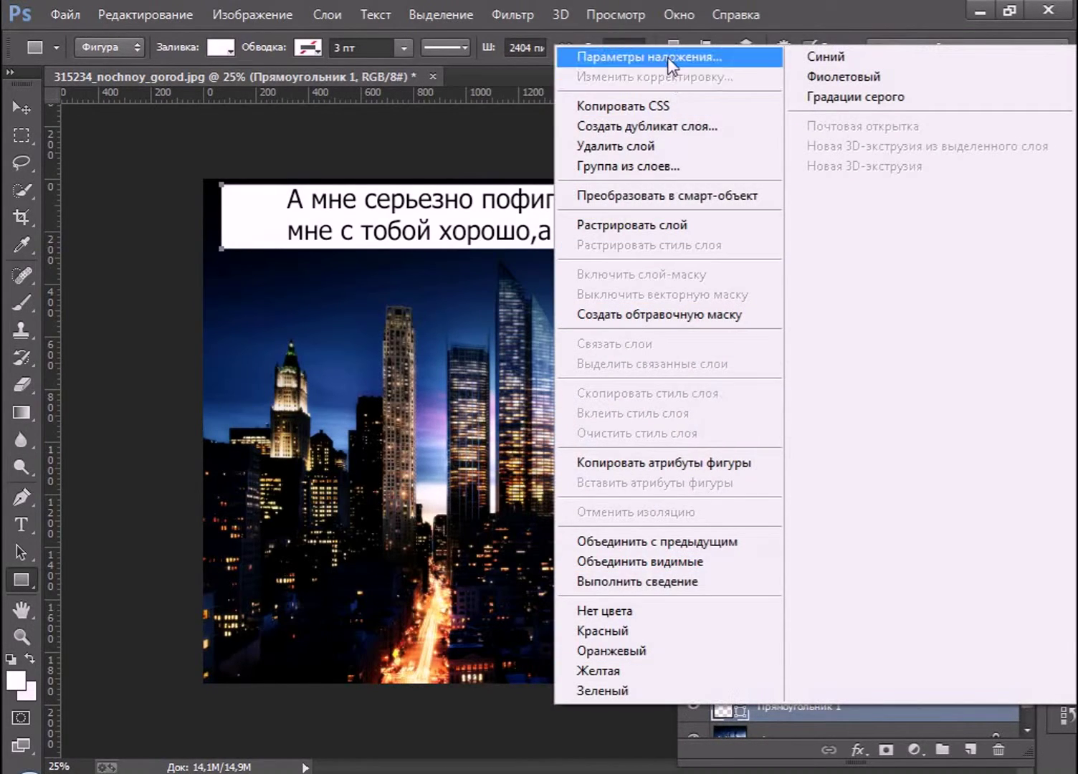
left_click(668, 59)
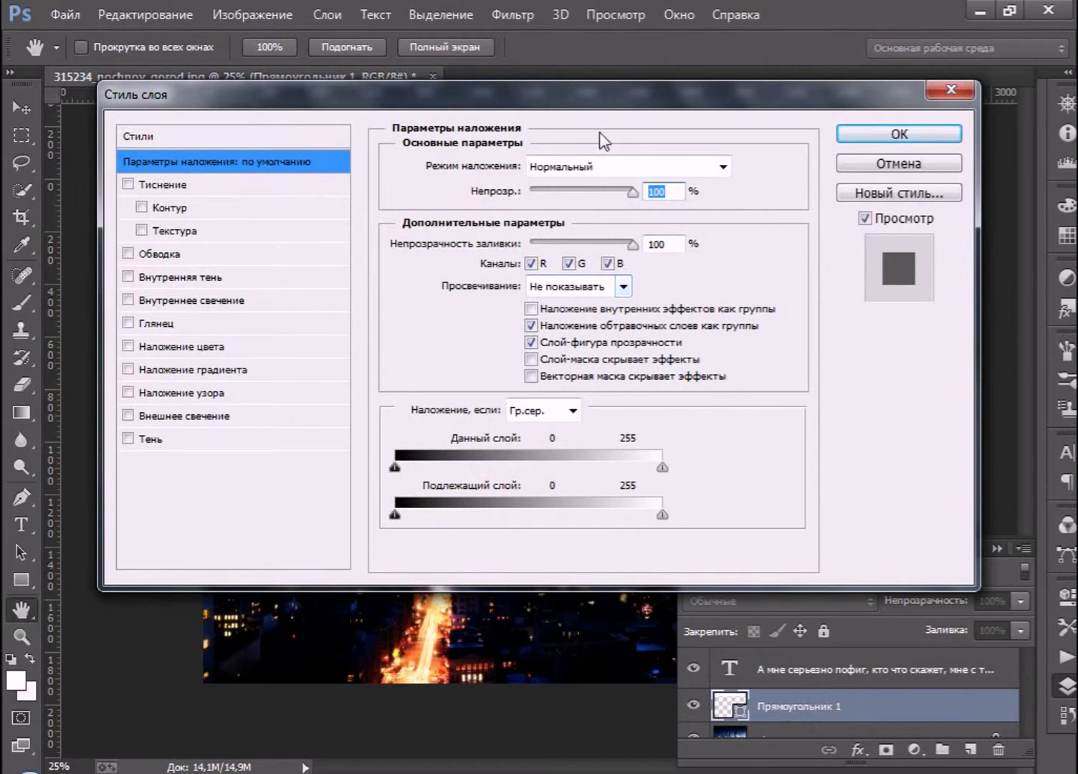
left_click_drag(606, 119, 610, 382)
mouse_move(639, 462)
left_mouse_down()
mouse_move(541, 464)
mouse_move(568, 464)
left_mouse_up()
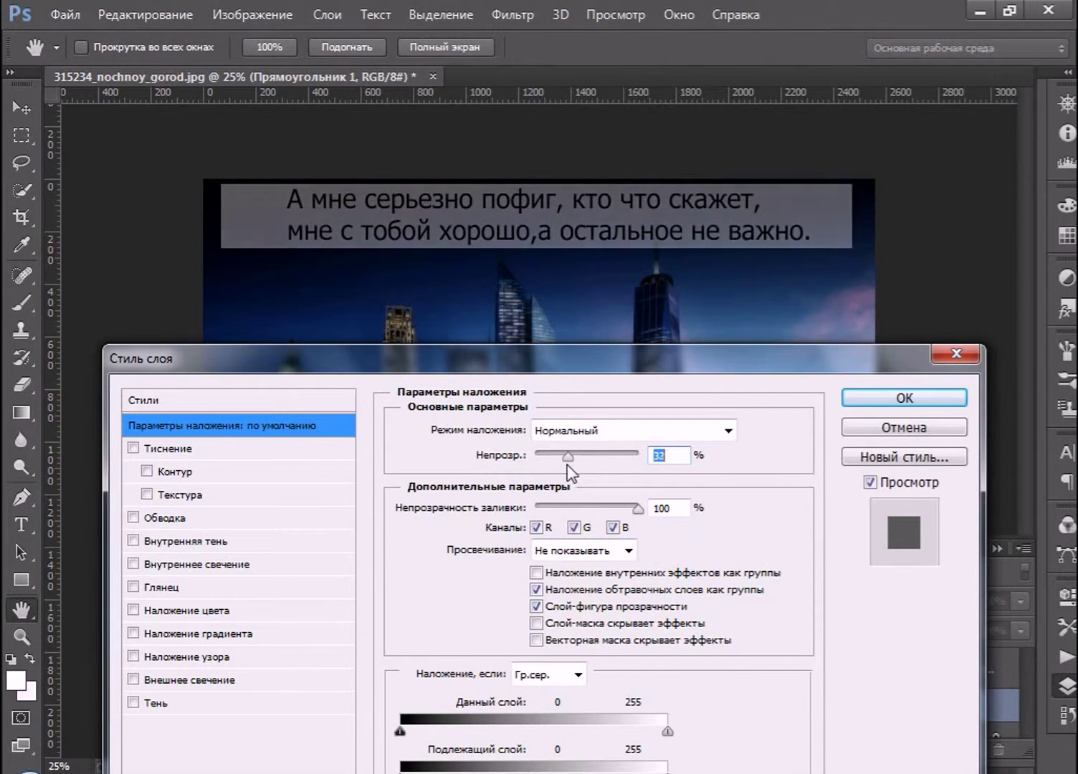
mouse_move(638, 362)
left_mouse_down()
mouse_move(450, 274)
mouse_move(381, 258)
mouse_move(388, 215)
mouse_move(472, 291)
mouse_move(641, 309)
left_mouse_up()
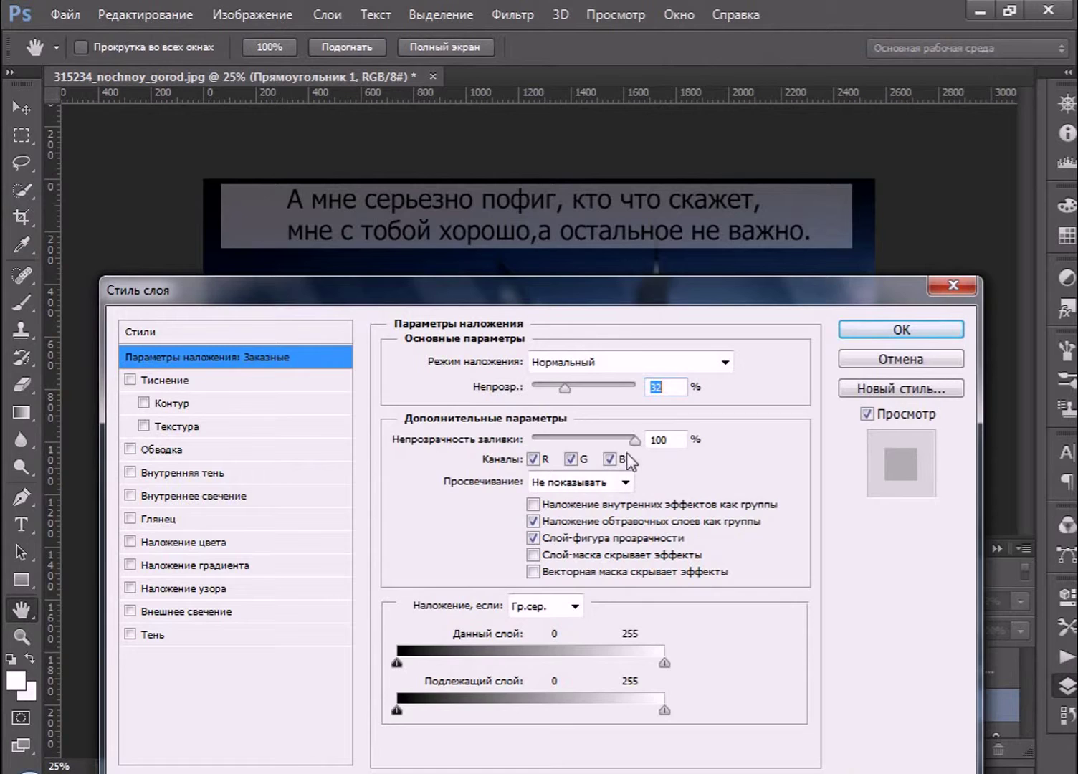
left_click_drag(574, 389, 635, 387)
mouse_move(631, 439)
left_mouse_down()
mouse_move(547, 438)
mouse_move(598, 438)
left_mouse_up()
mouse_move(633, 387)
left_mouse_down()
mouse_move(583, 390)
mouse_move(600, 388)
left_mouse_up()
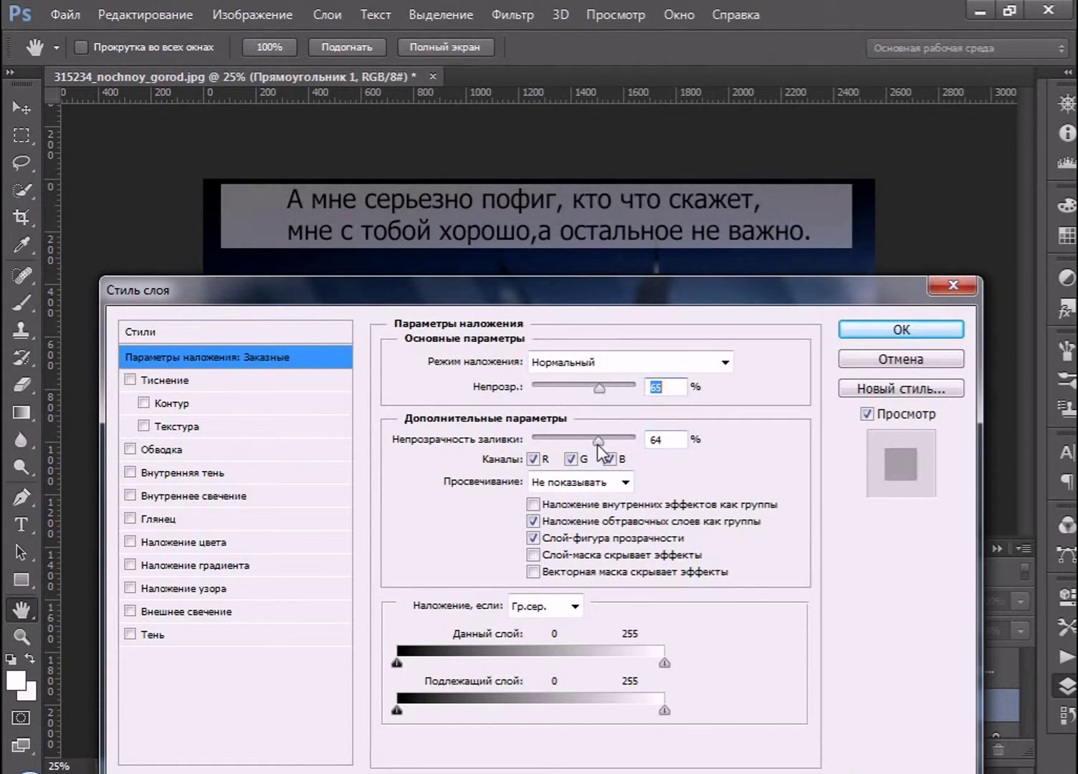
left_click_drag(597, 438, 634, 438)
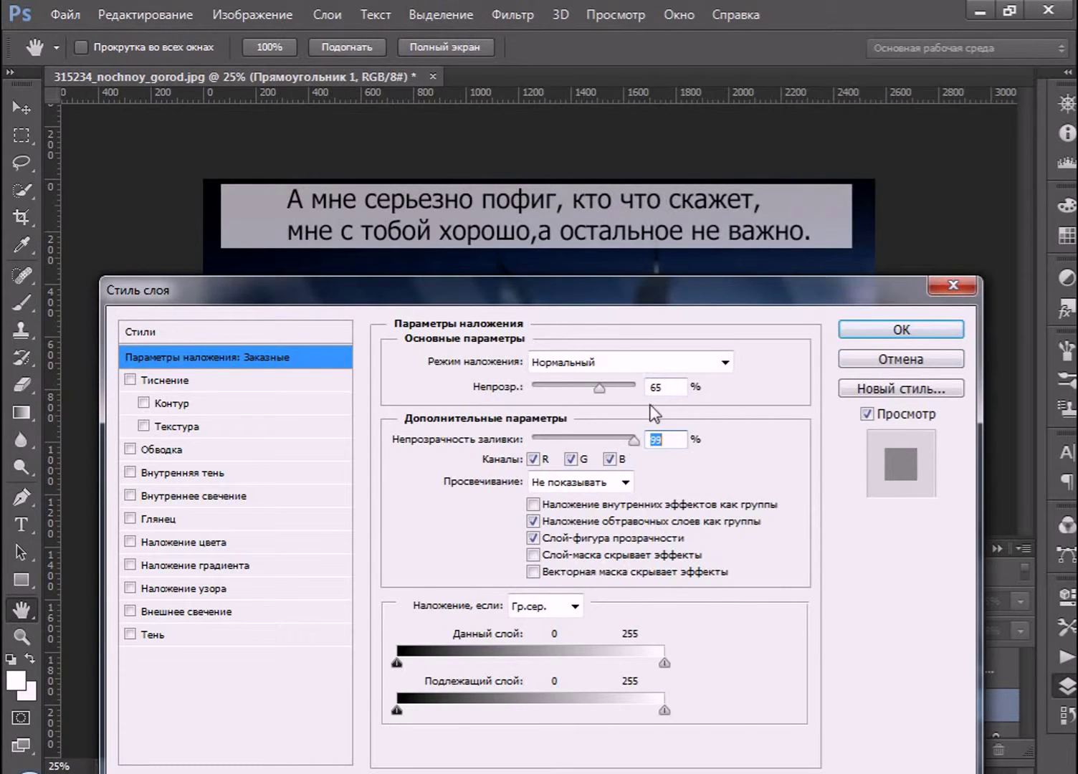
left_click_drag(599, 387, 565, 388)
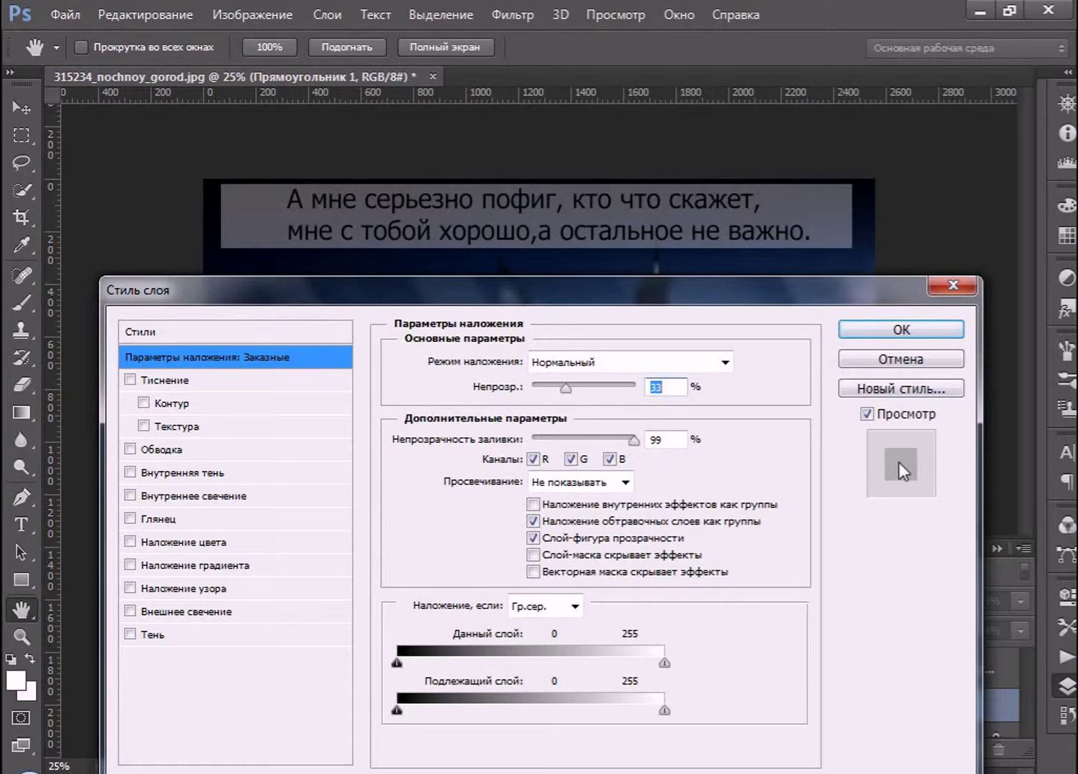
left_click(953, 287)
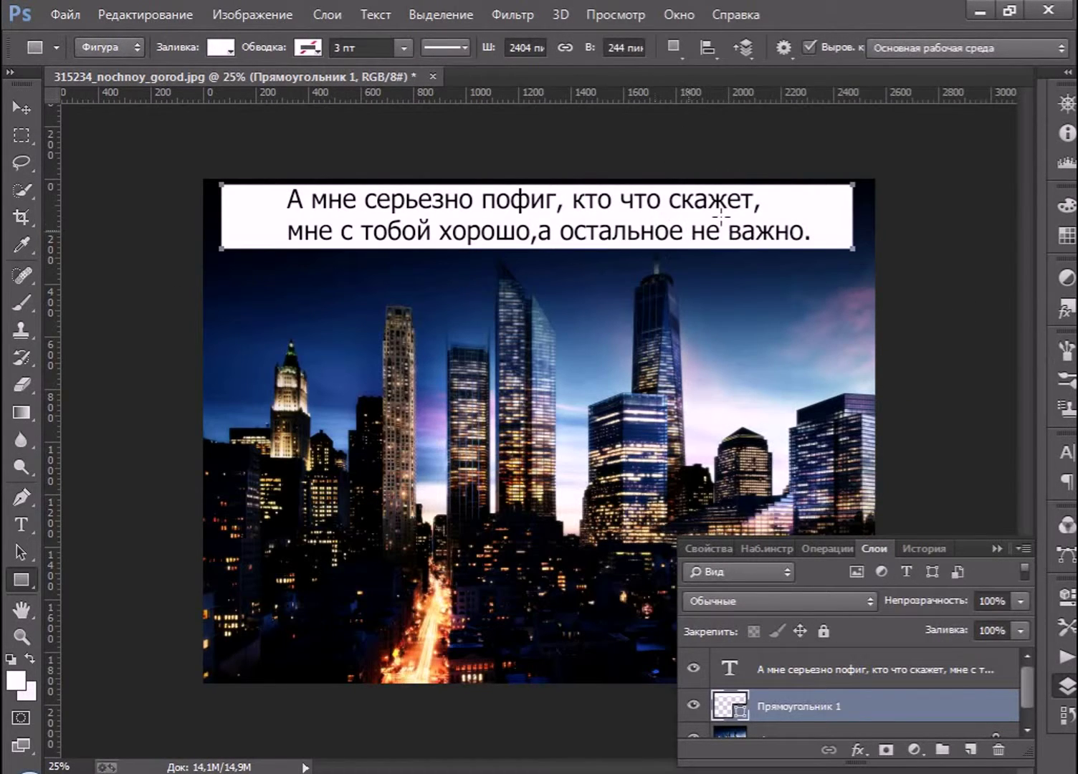
left_click(807, 686)
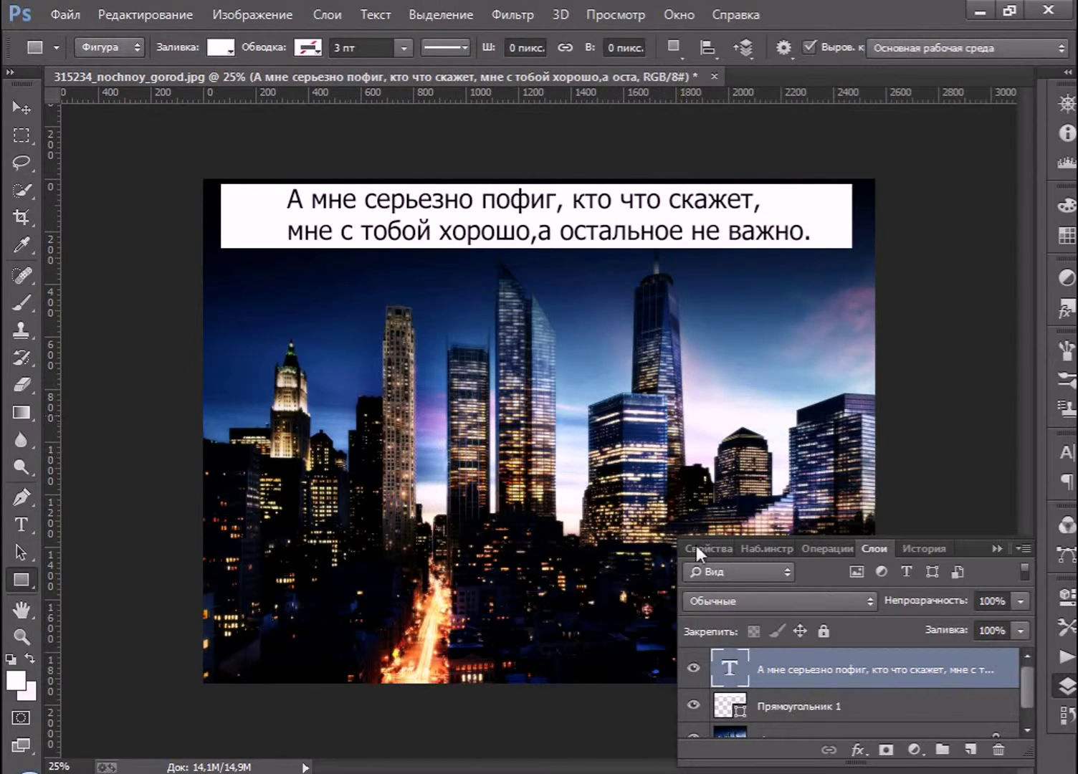
right_click(737, 670)
left_click(854, 187)
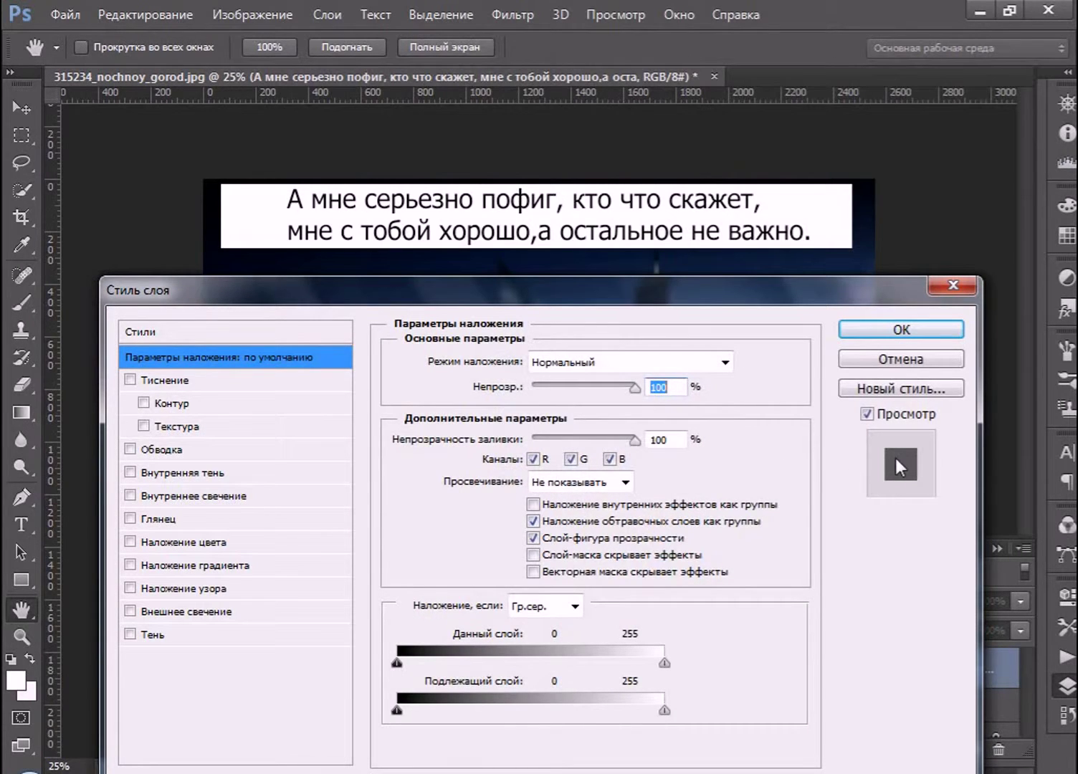
left_click(901, 388)
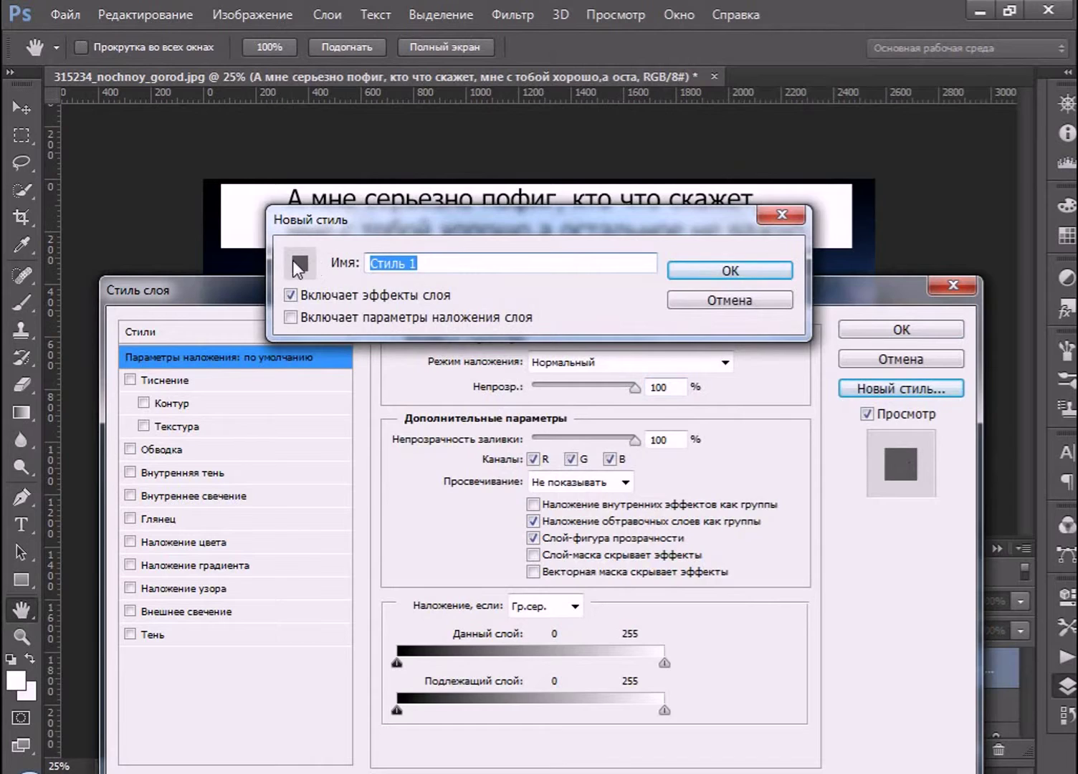
left_click(782, 214)
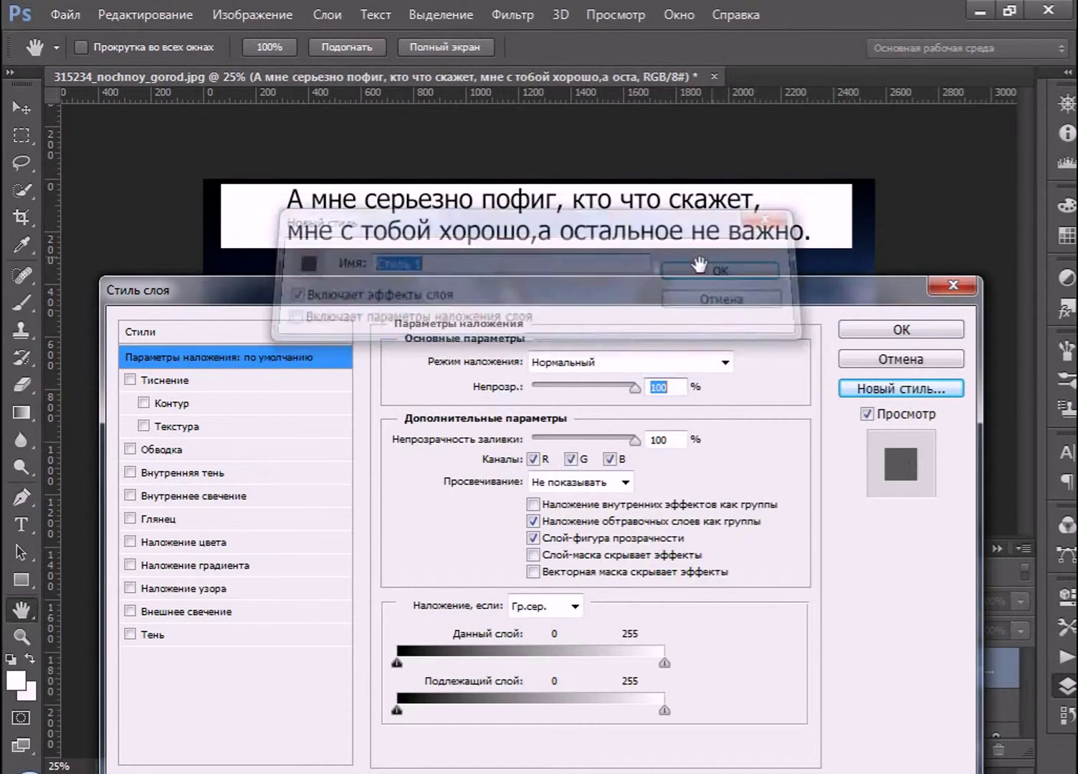
left_click(131, 380)
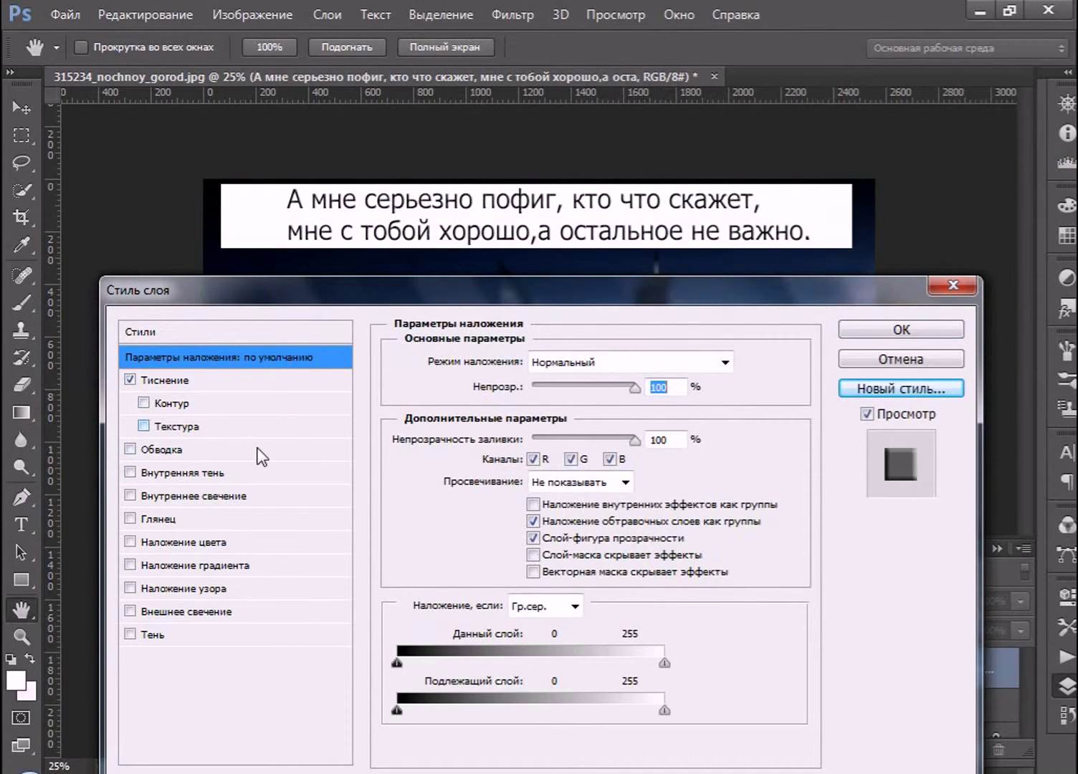
left_click(946, 285)
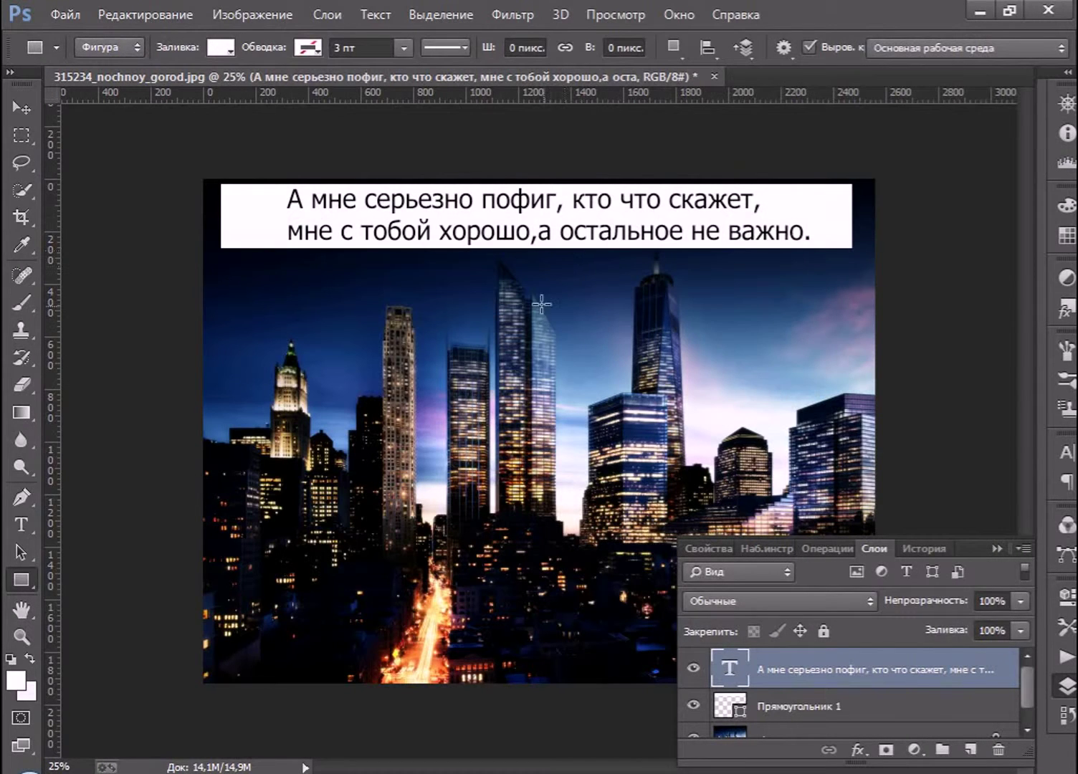
- Pick layers from the canvas context menu, ending with the caption text layer selected
left_click(17, 103)
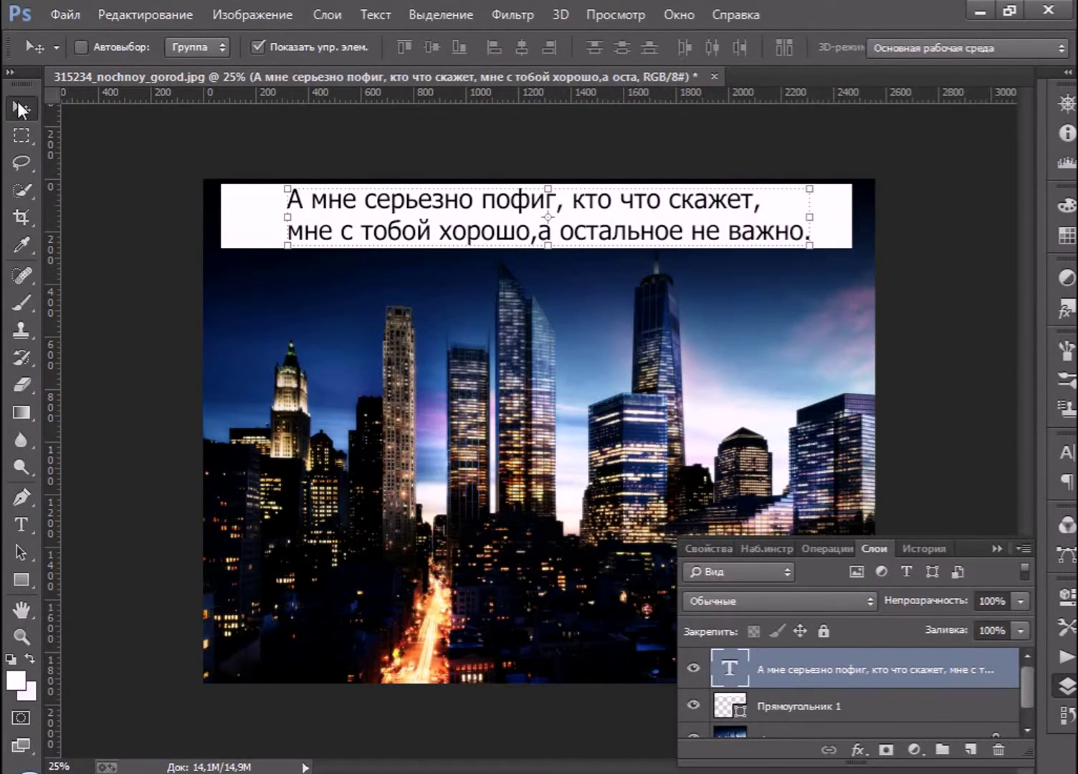
right_click(450, 205)
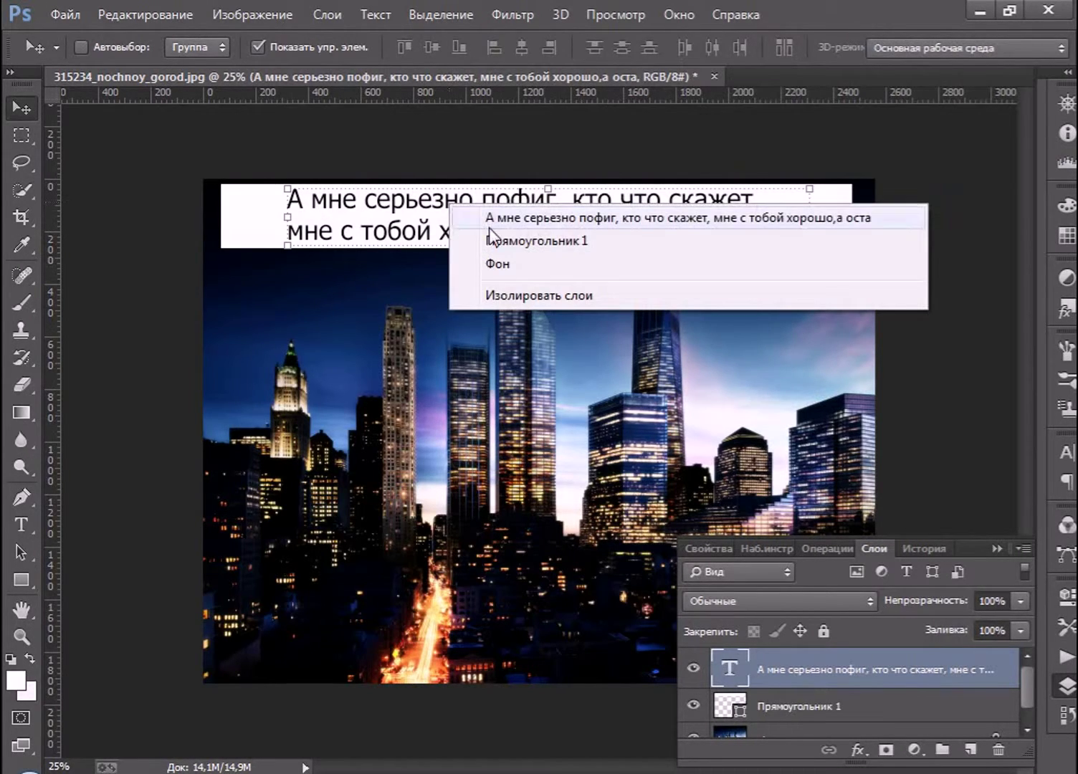
left_click(534, 264)
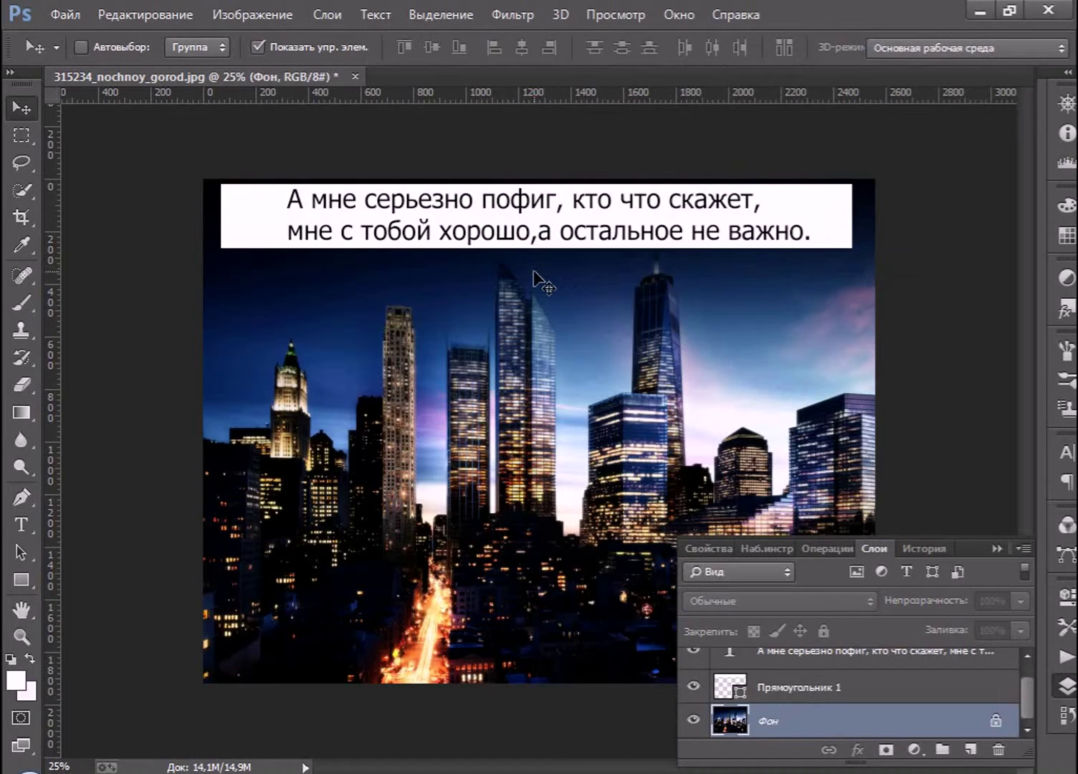
right_click(487, 207)
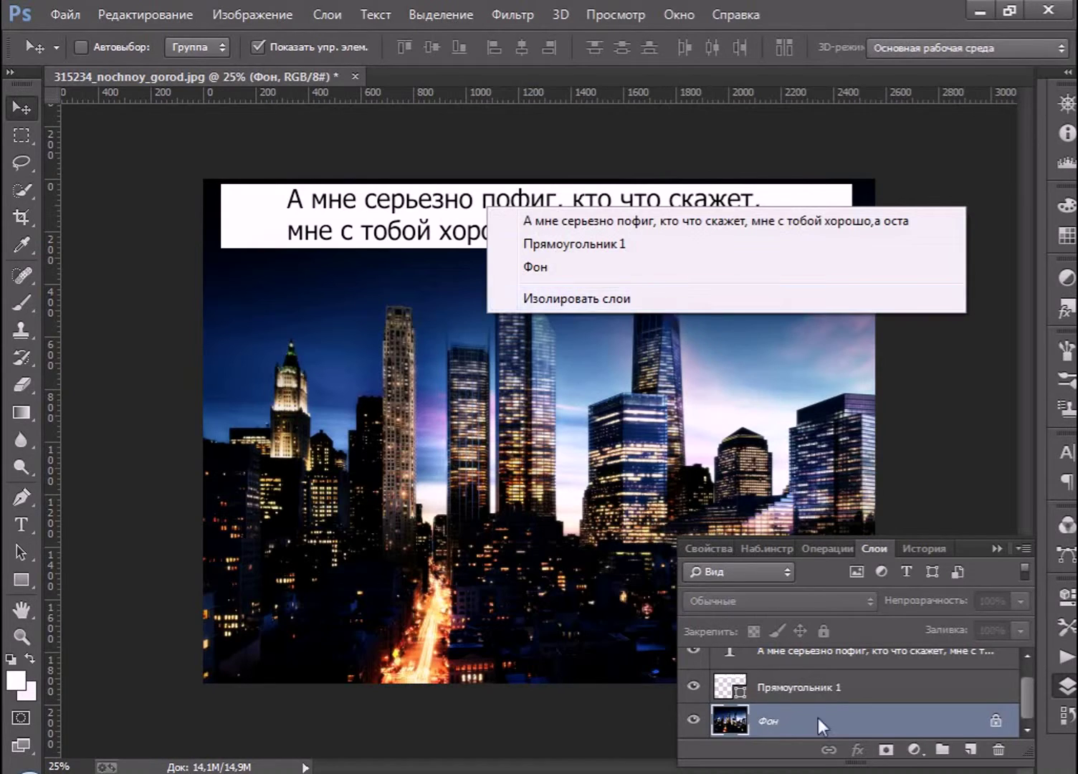
left_click(853, 716)
left_click(823, 661)
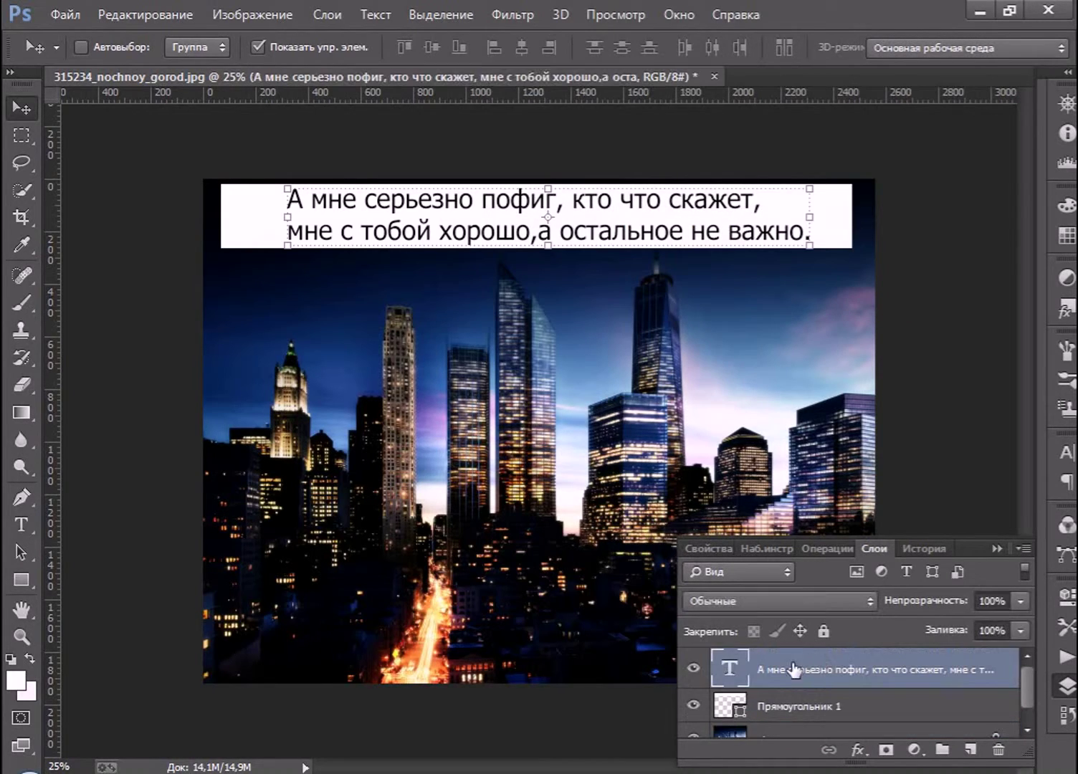
- Set the whole caption text colour to white ffffff
double_click(739, 672)
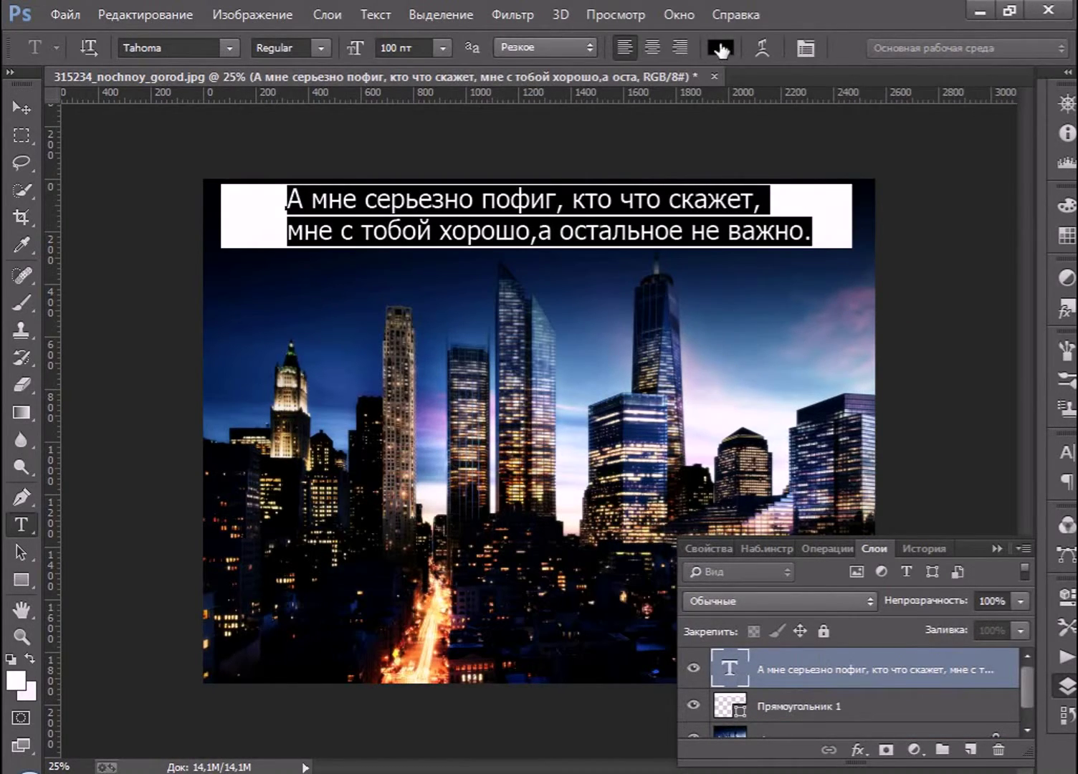
left_click(721, 48)
type("ffffff")
left_click(766, 177)
- Select the Прямоугольник 1 banner layer and bring up its layer options
left_click(814, 706)
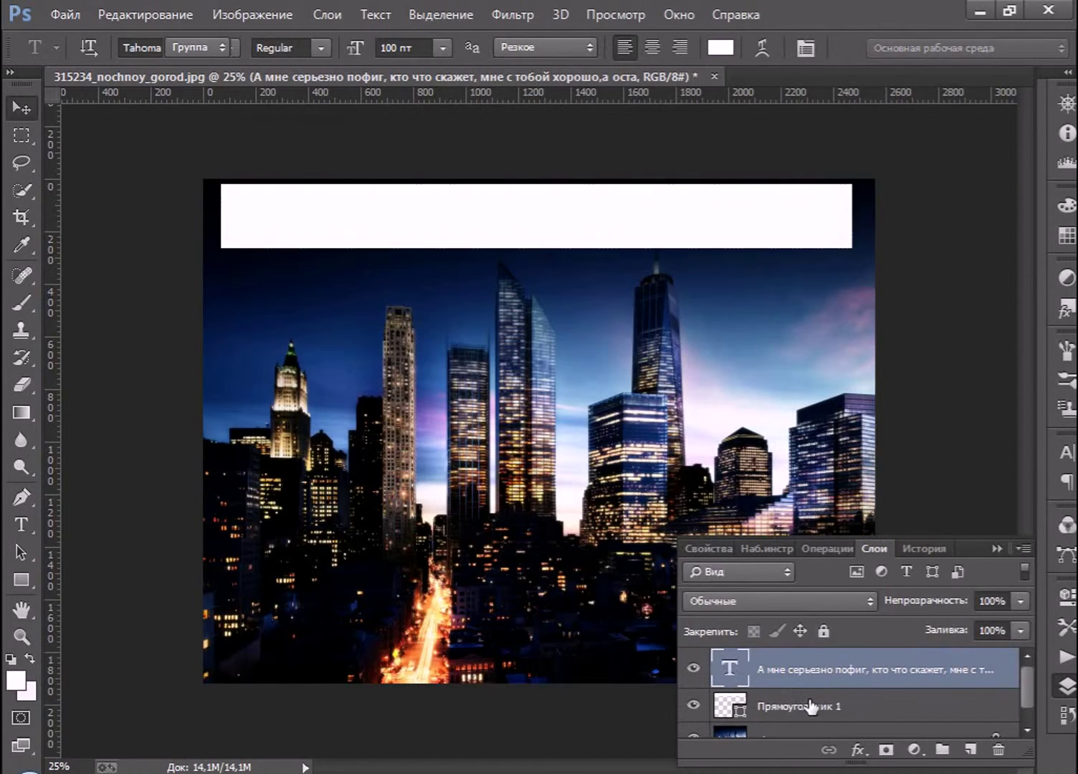
key("v")
right_click(810, 705)
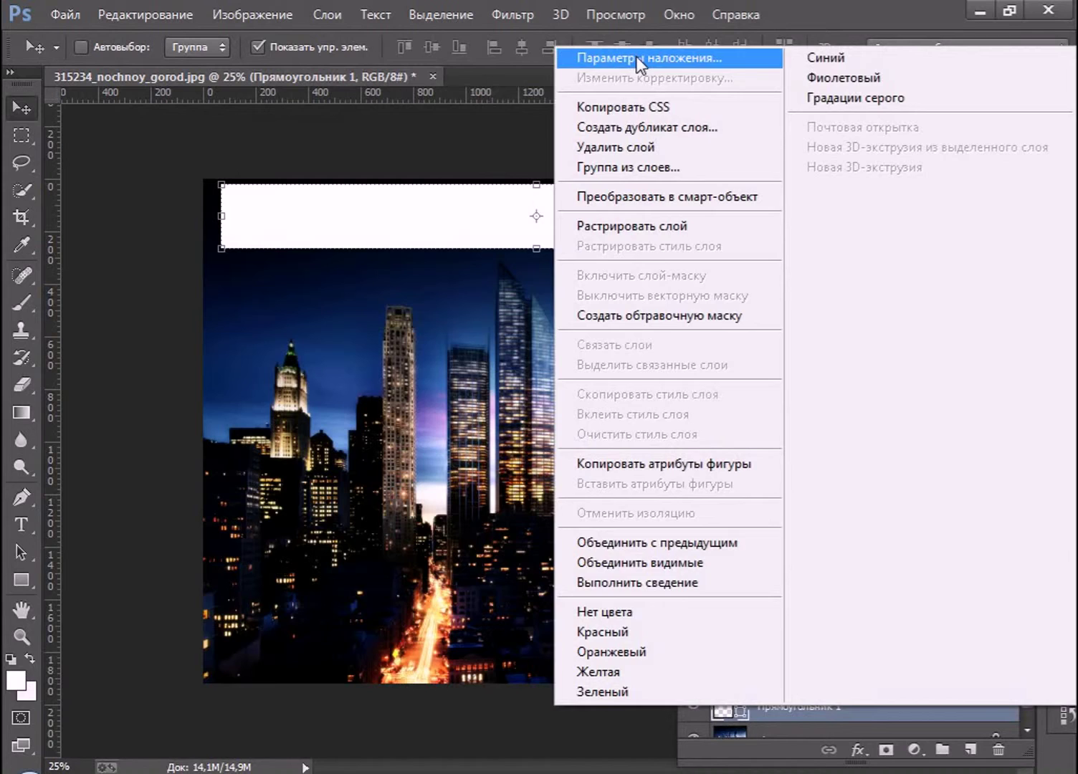
- Lower the Прямоугольник 1 banner's opacity to 41% in Blending Options and apply it
left_click(637, 56)
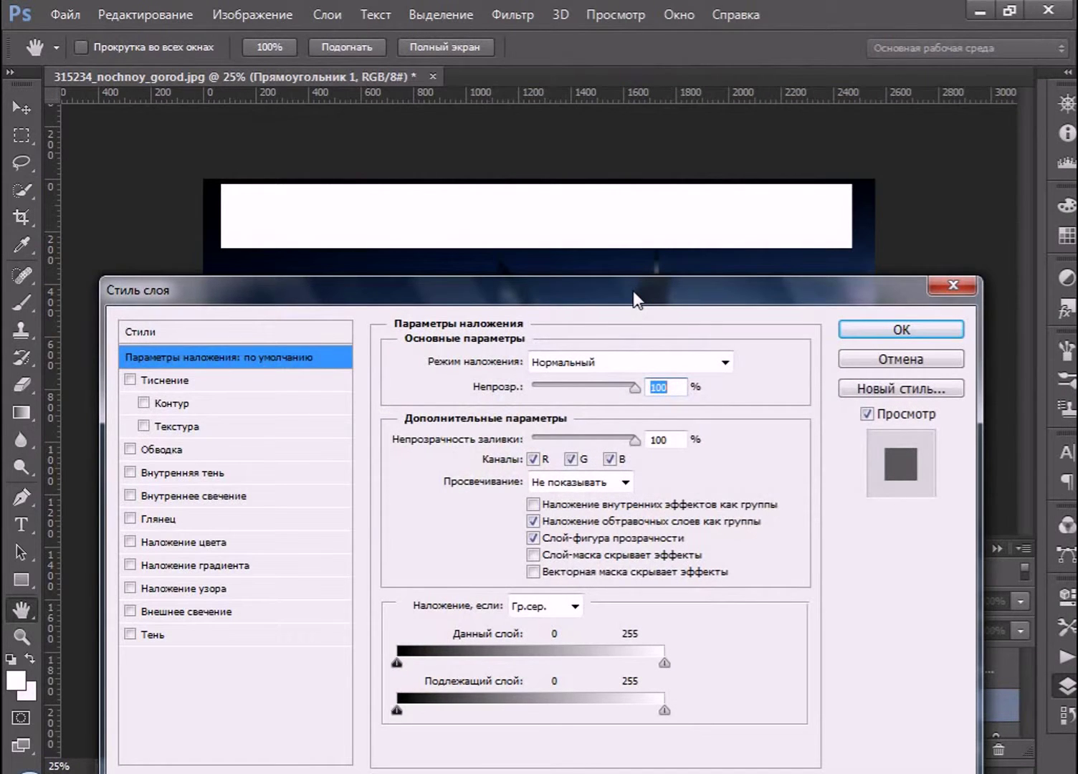
left_click_drag(640, 392, 578, 395)
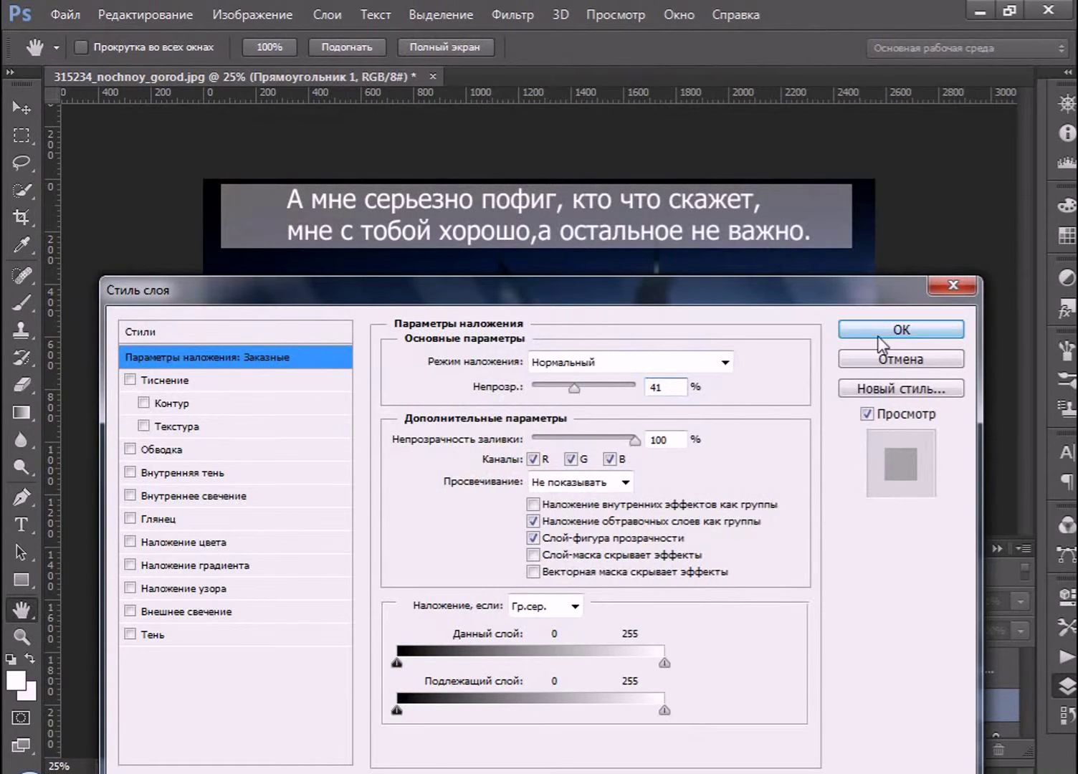
left_click(901, 329)
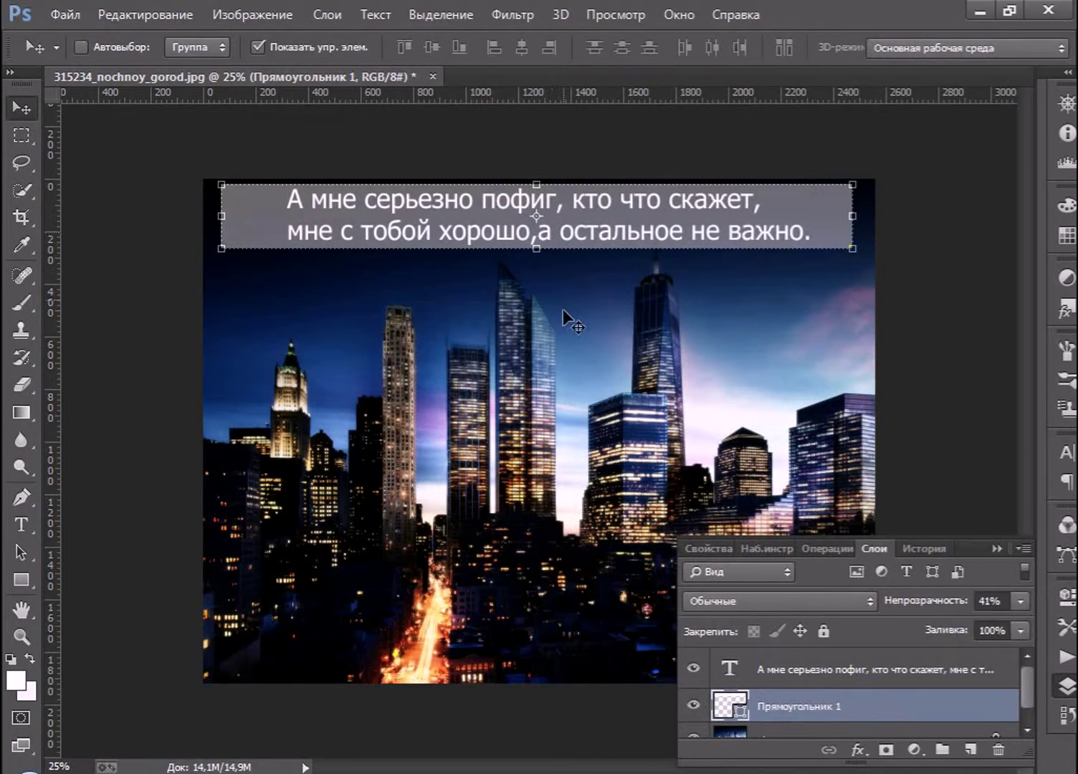
- Drag the banner down across the skyline, then move the caption onto it
mouse_move(541, 294)
left_mouse_down()
mouse_move(540, 348)
mouse_move(613, 493)
left_mouse_up()
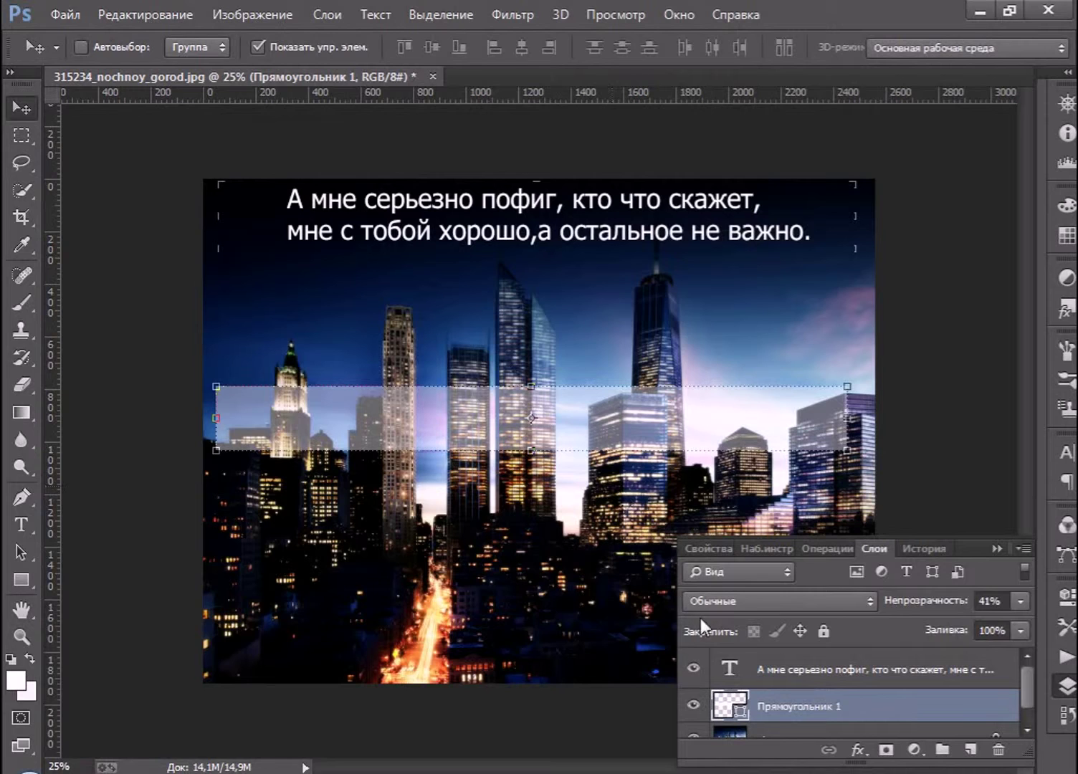
left_click(766, 677)
left_click_drag(571, 291, 560, 488)
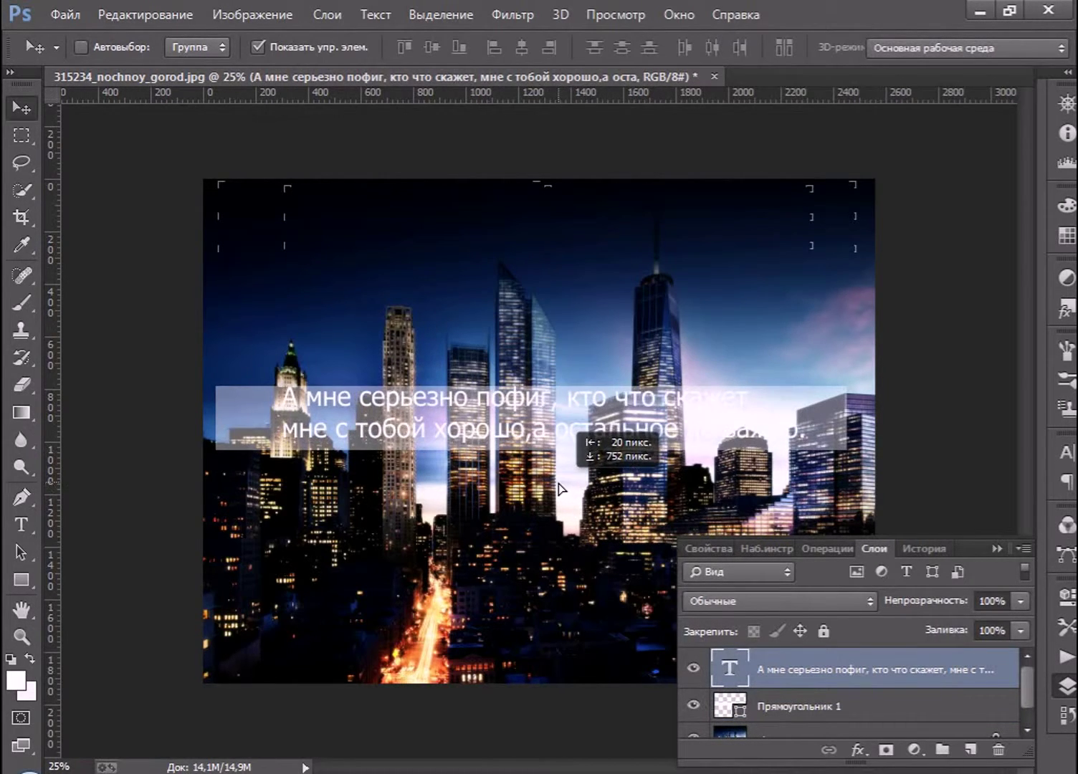
left_click_drag(559, 483, 559, 487)
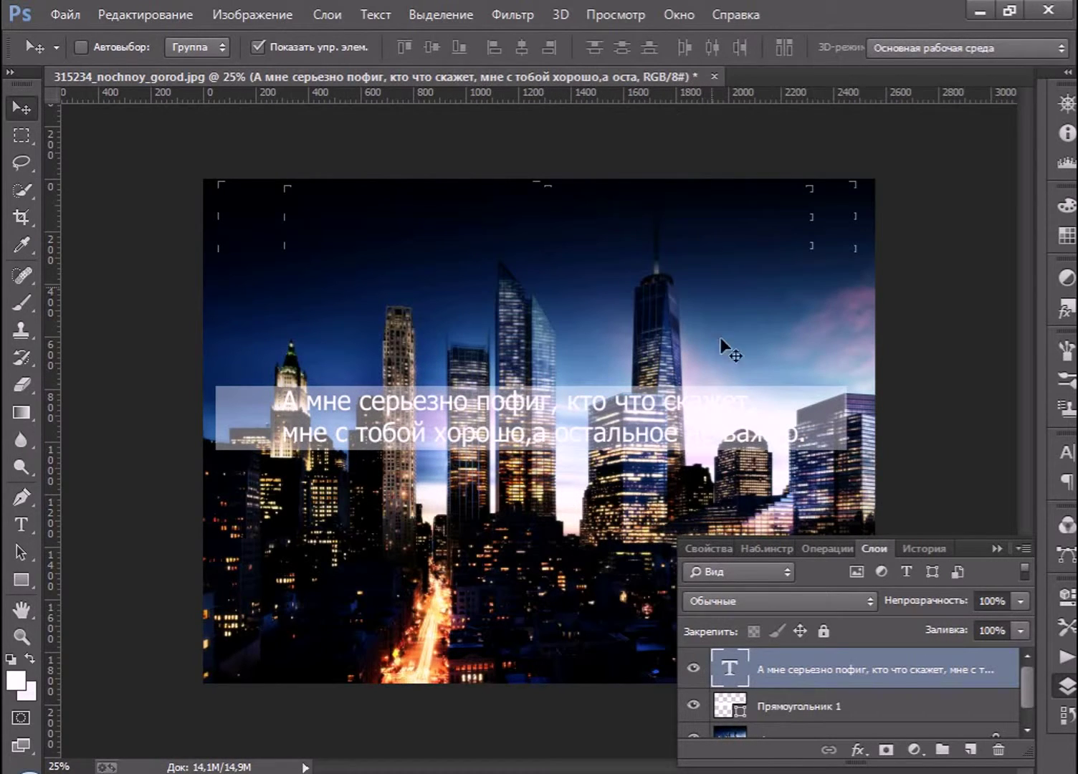
- Turn the whole caption text back to black
double_click(729, 667)
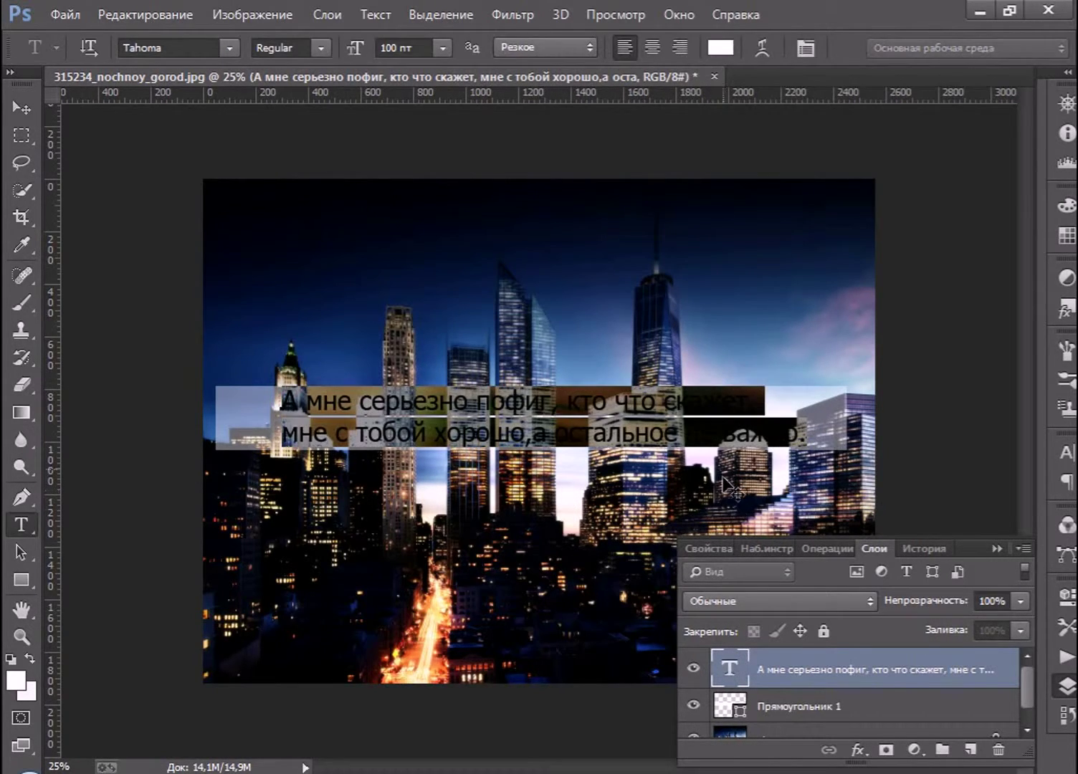
left_click(721, 48)
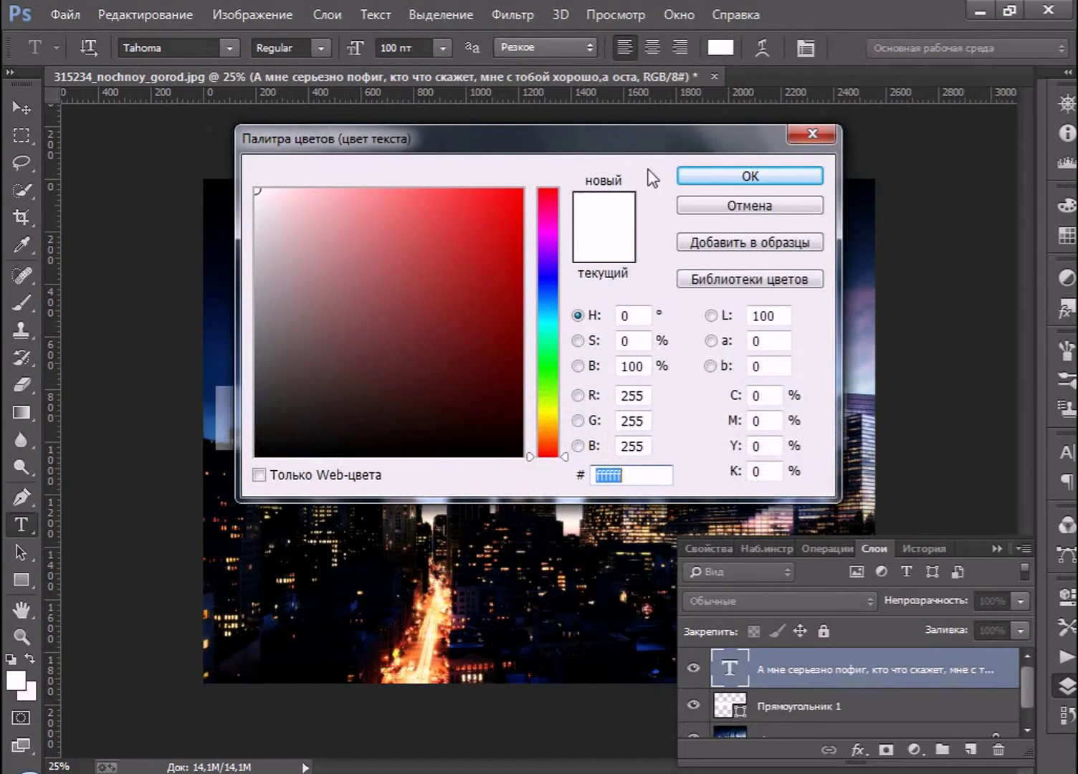
left_click_drag(396, 220, 247, 473)
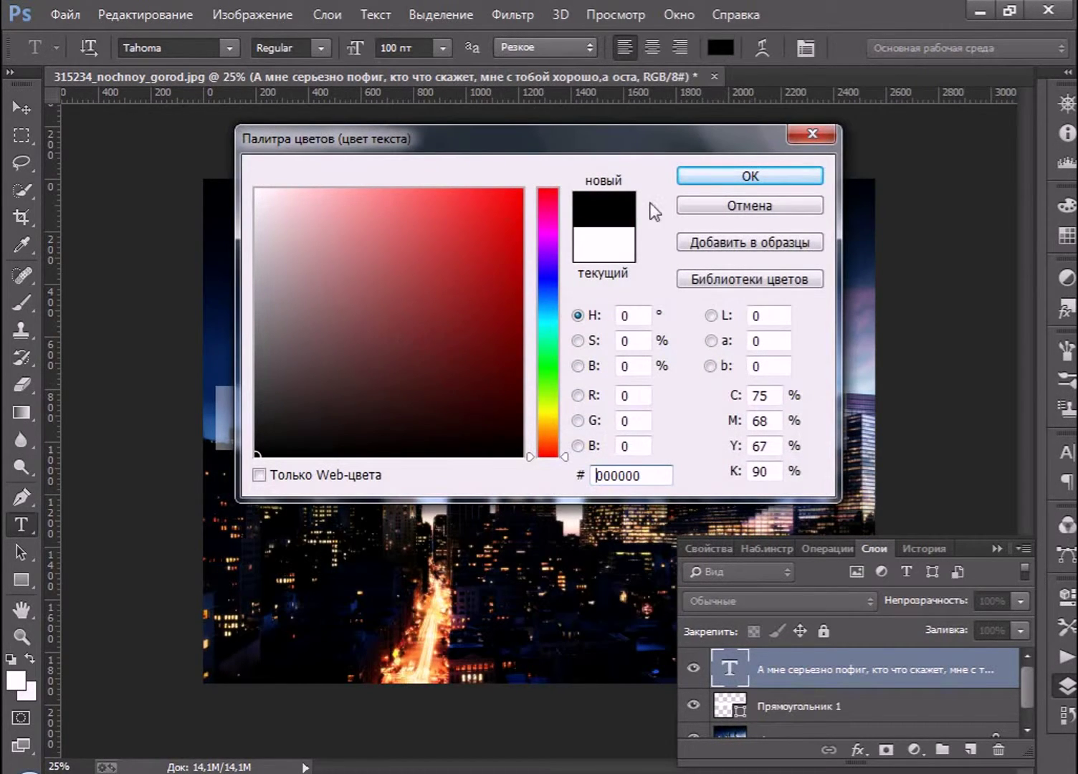
left_click(709, 180)
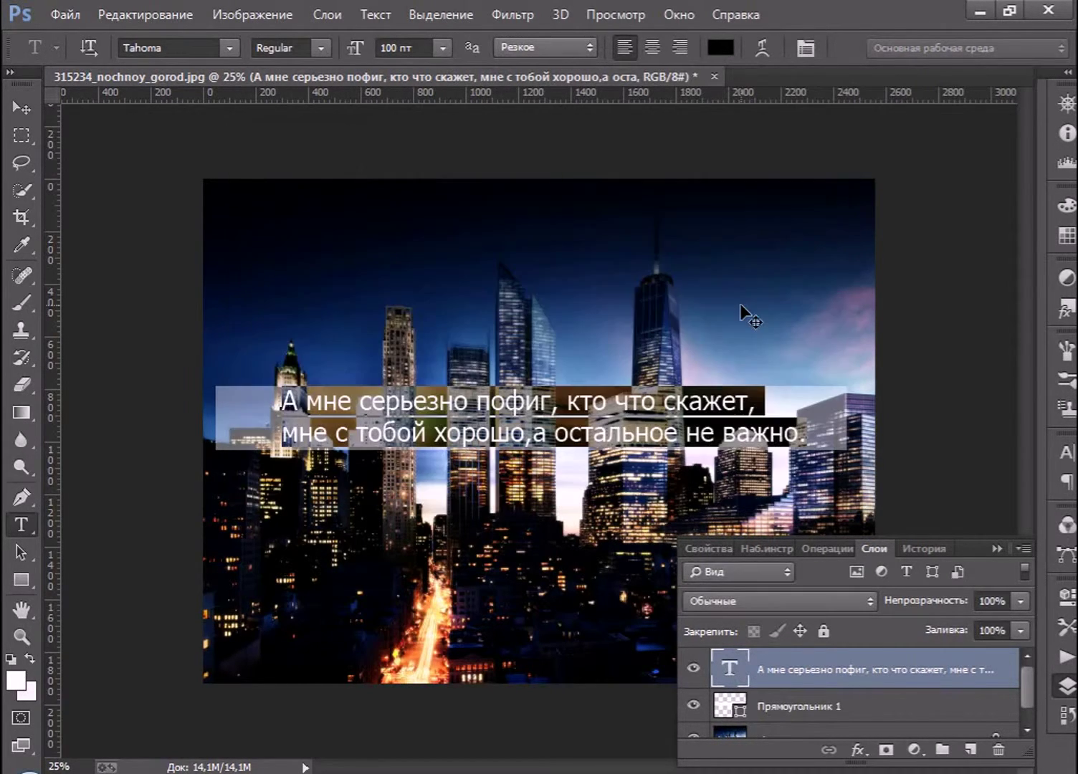
- Commit the text, reselect the caption layer and bring up its layer options
left_click(831, 709)
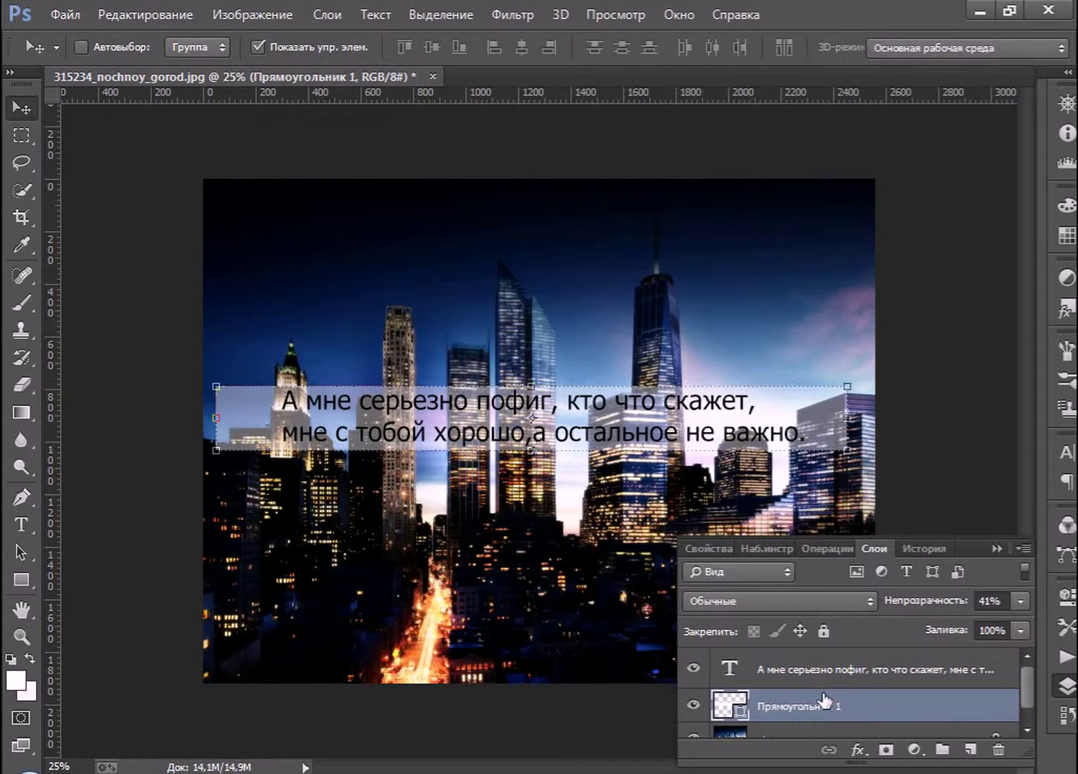
left_click(817, 672)
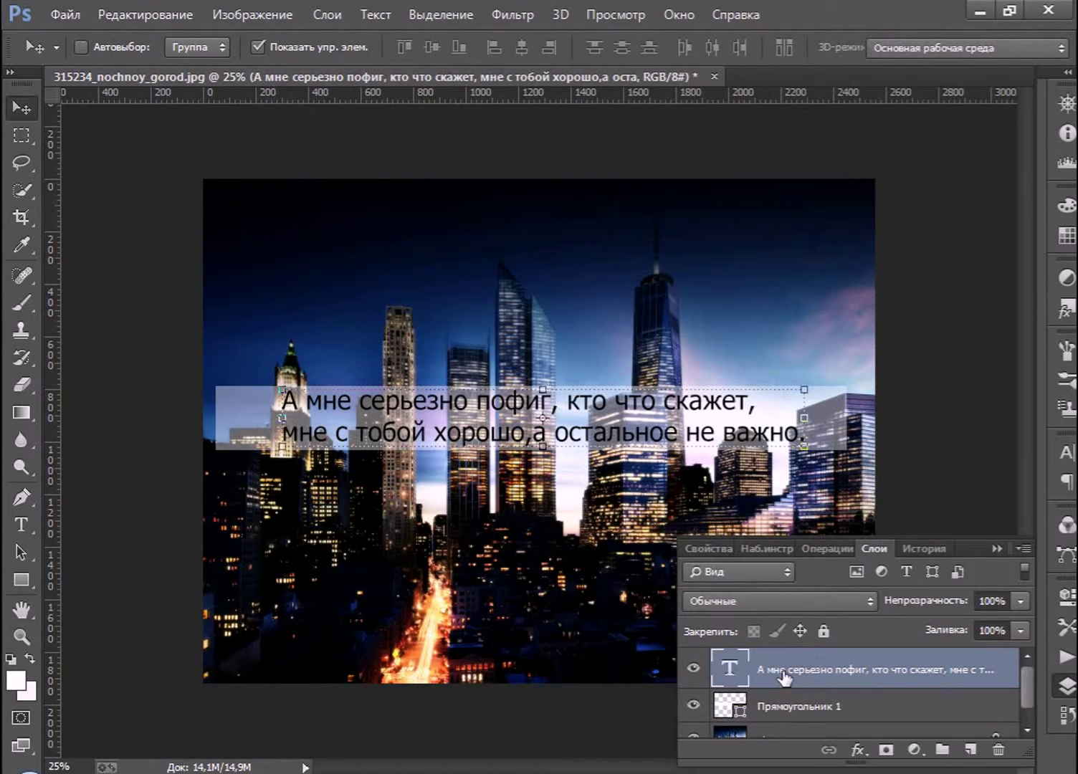
right_click(792, 676)
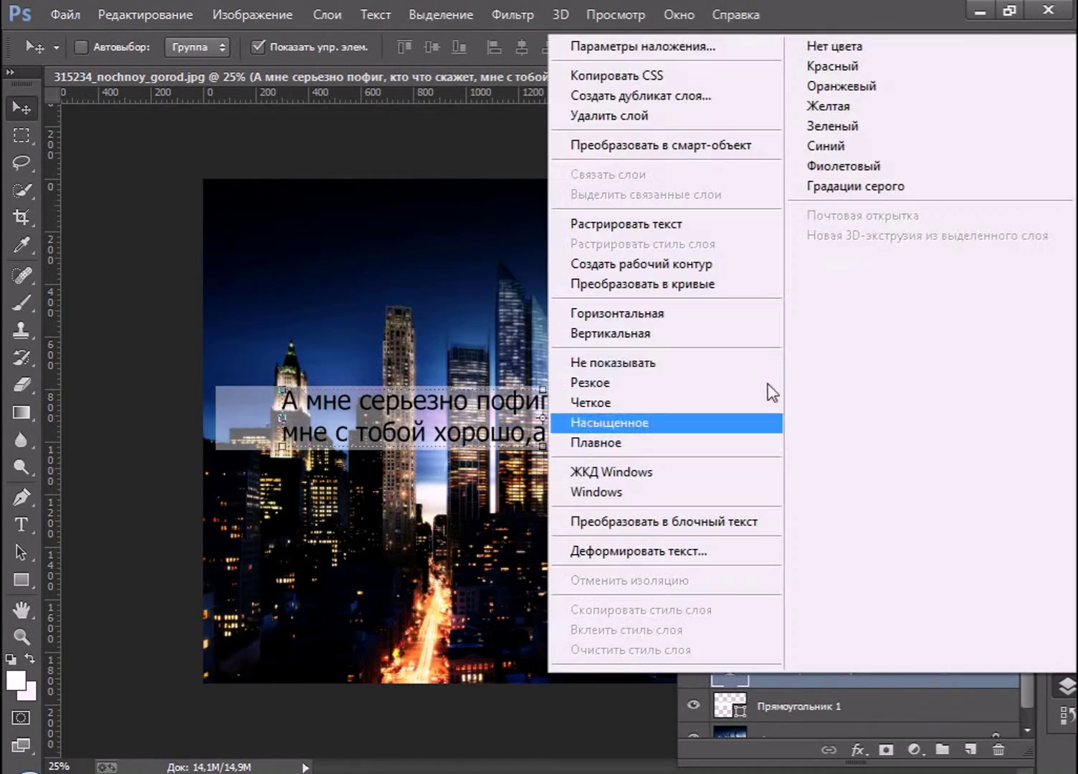
- Add a contoured Bevel & Emboss to the caption: depth 1000%, size 16 px, soften 16 px
left_click(663, 48)
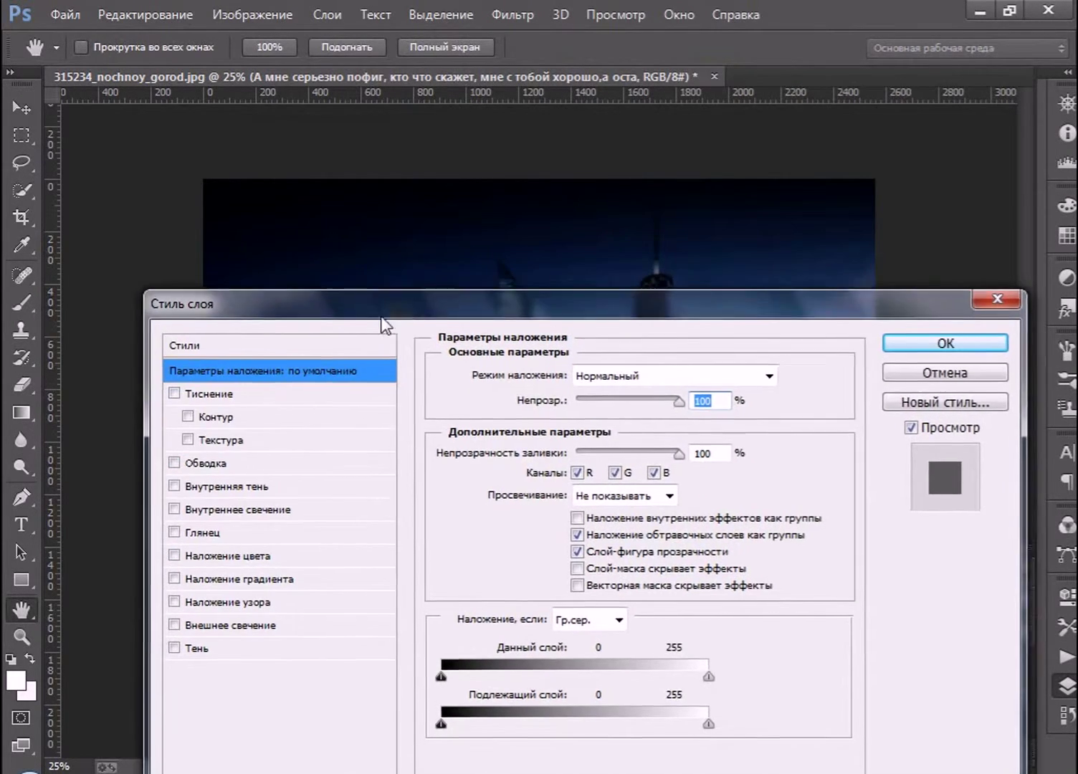
mouse_move(278, 301)
left_mouse_down()
mouse_move(474, 409)
mouse_move(331, 475)
left_mouse_up()
left_click(326, 488)
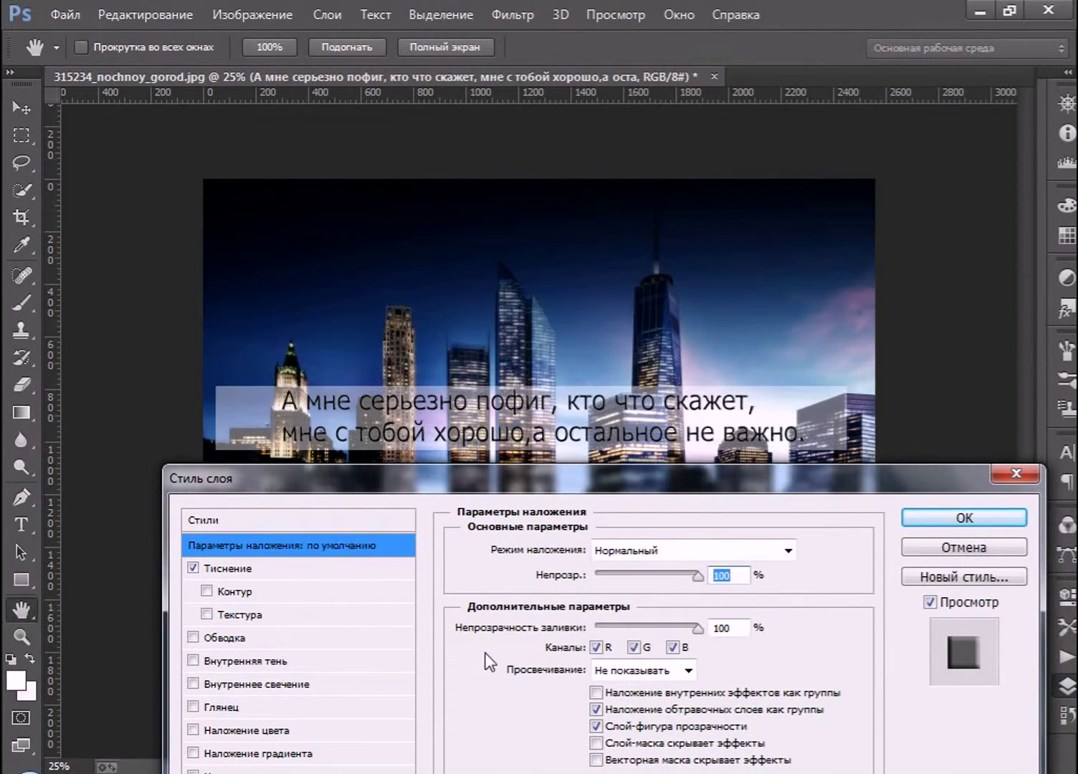
left_click(321, 566)
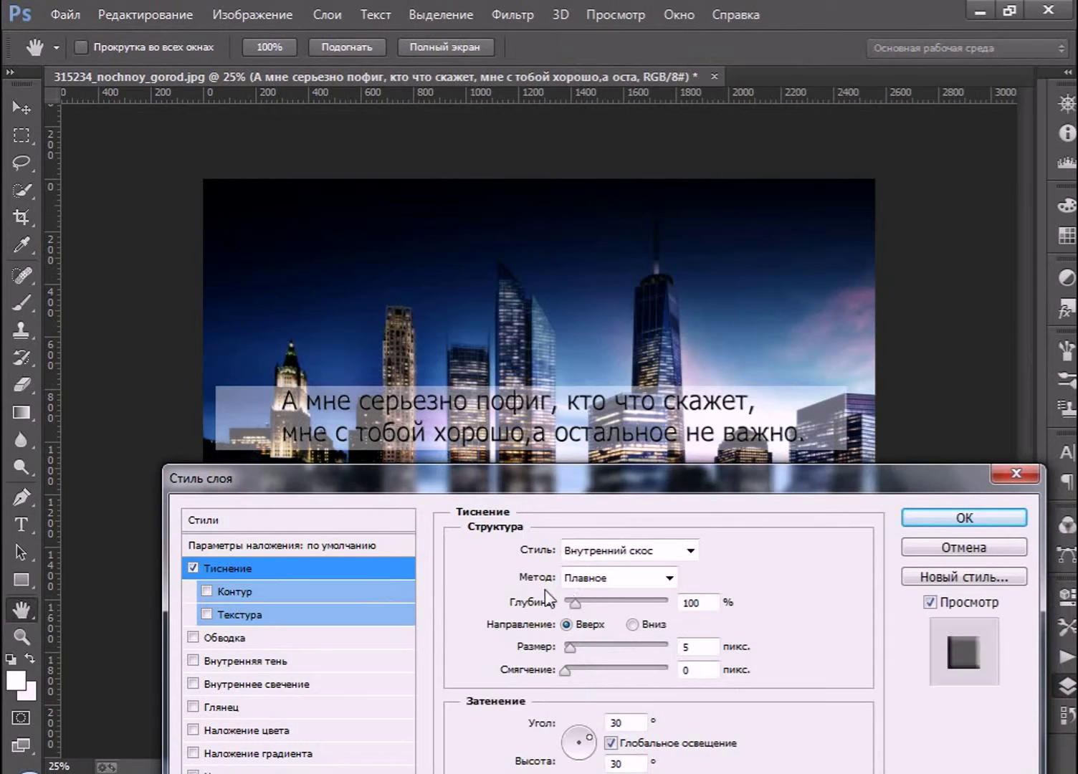
mouse_move(575, 603)
left_mouse_down()
mouse_move(614, 603)
mouse_move(602, 603)
left_mouse_up()
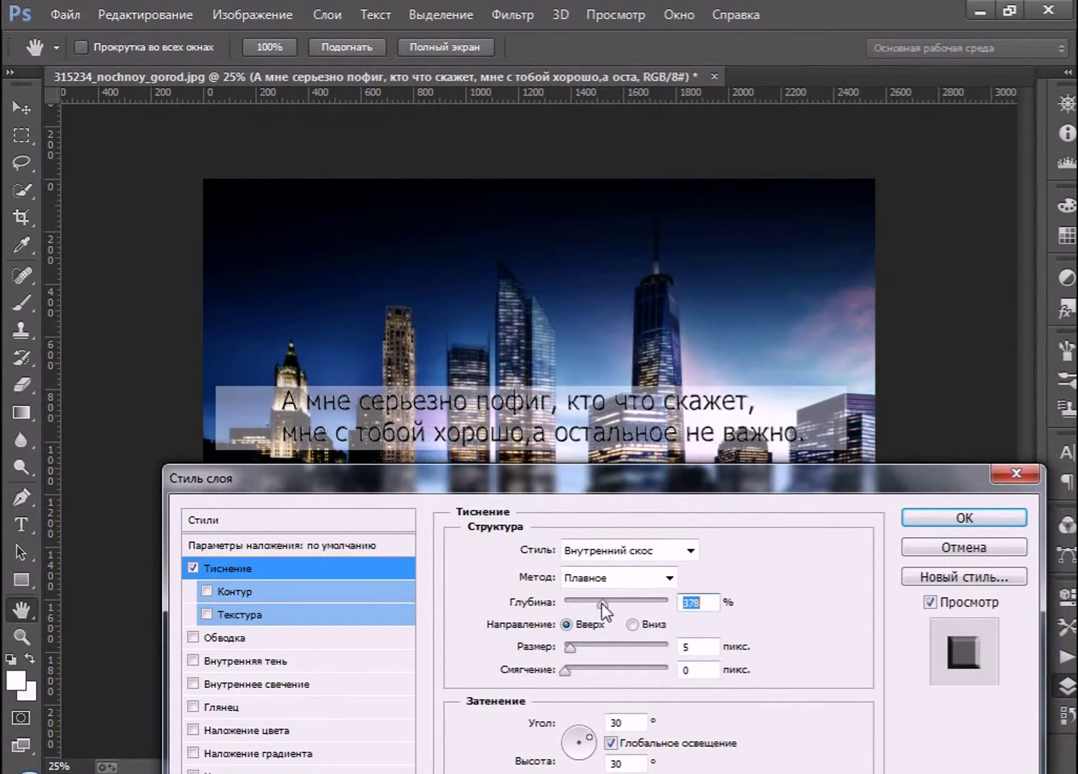
left_click(208, 593)
mouse_move(572, 644)
left_mouse_down()
mouse_move(703, 648)
mouse_move(577, 650)
mouse_move(597, 671)
left_mouse_up()
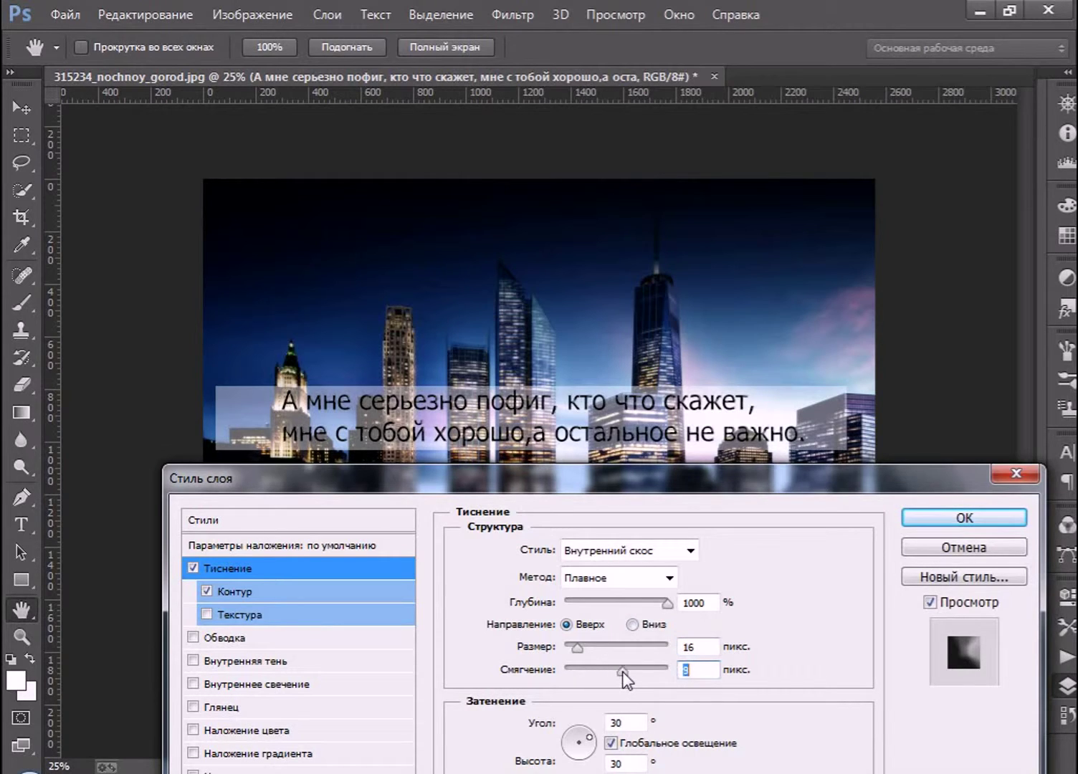
left_click_drag(662, 671, 669, 675)
left_click(207, 615)
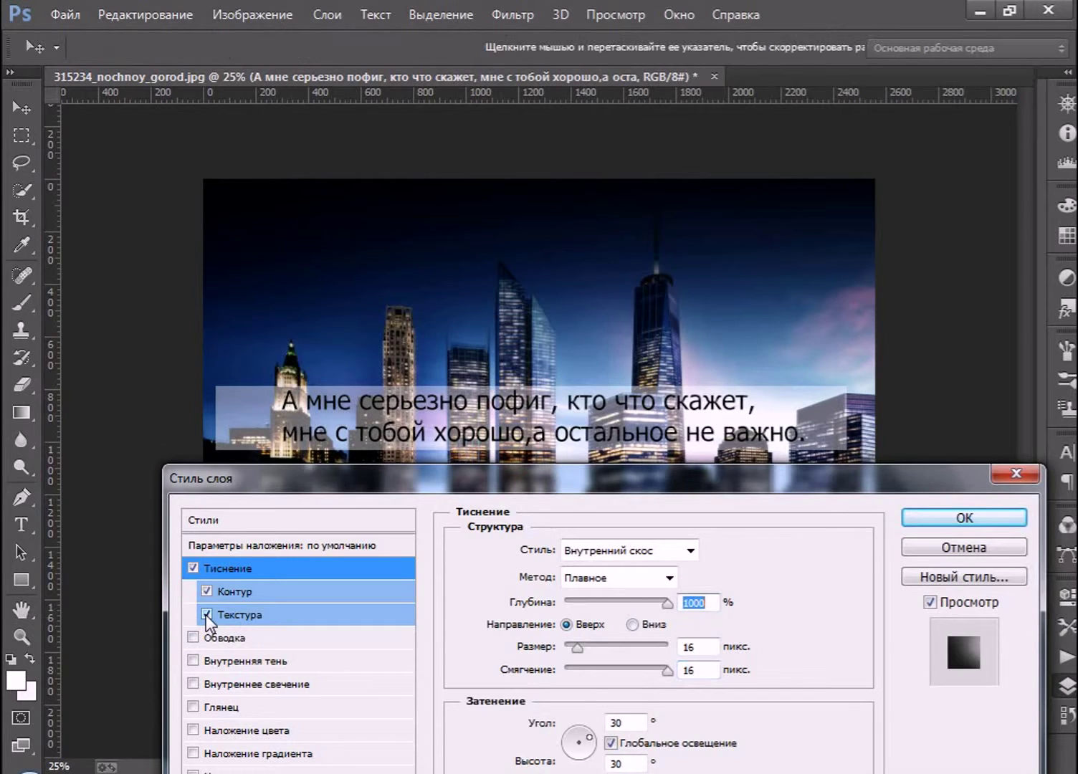
mouse_move(504, 468)
left_mouse_down()
mouse_move(1034, 292)
mouse_move(1077, 241)
left_mouse_up()
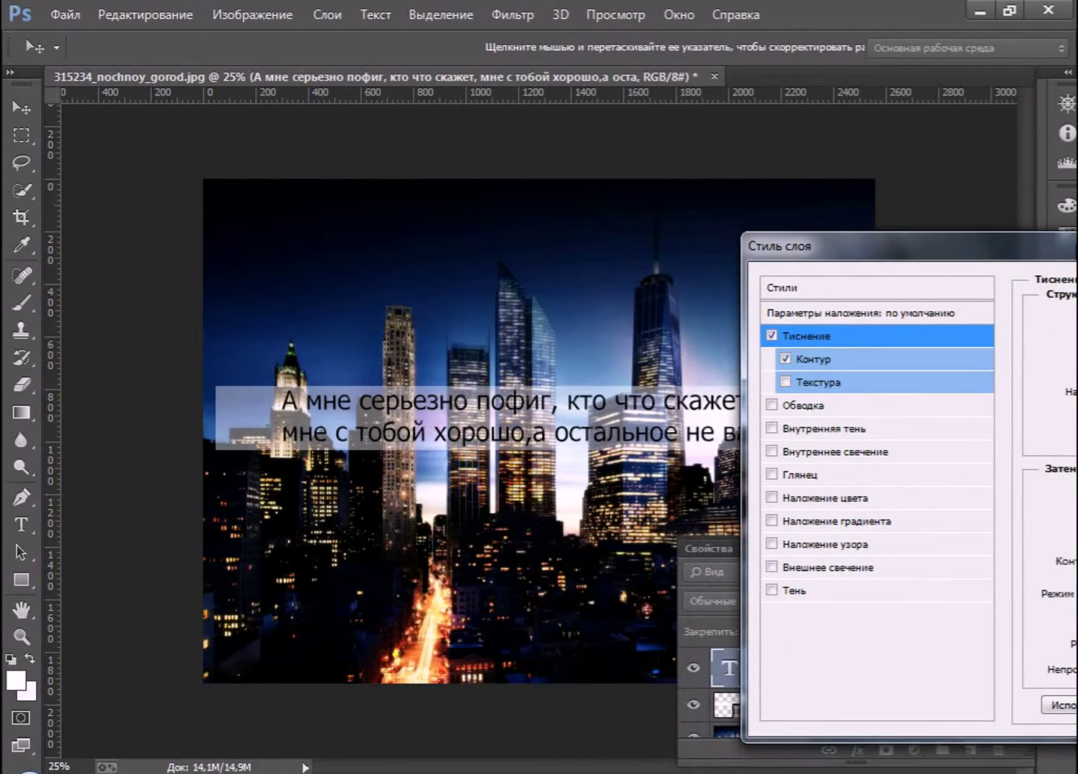
- Outline the caption with a 4 px black outside stroke at about 50% opacity
left_click(773, 408)
left_click(820, 414)
mouse_move(941, 246)
left_mouse_down()
mouse_move(360, 606)
mouse_move(323, 508)
left_mouse_up()
left_click_drag(534, 565, 536, 565)
left_click_drag(634, 644, 583, 645)
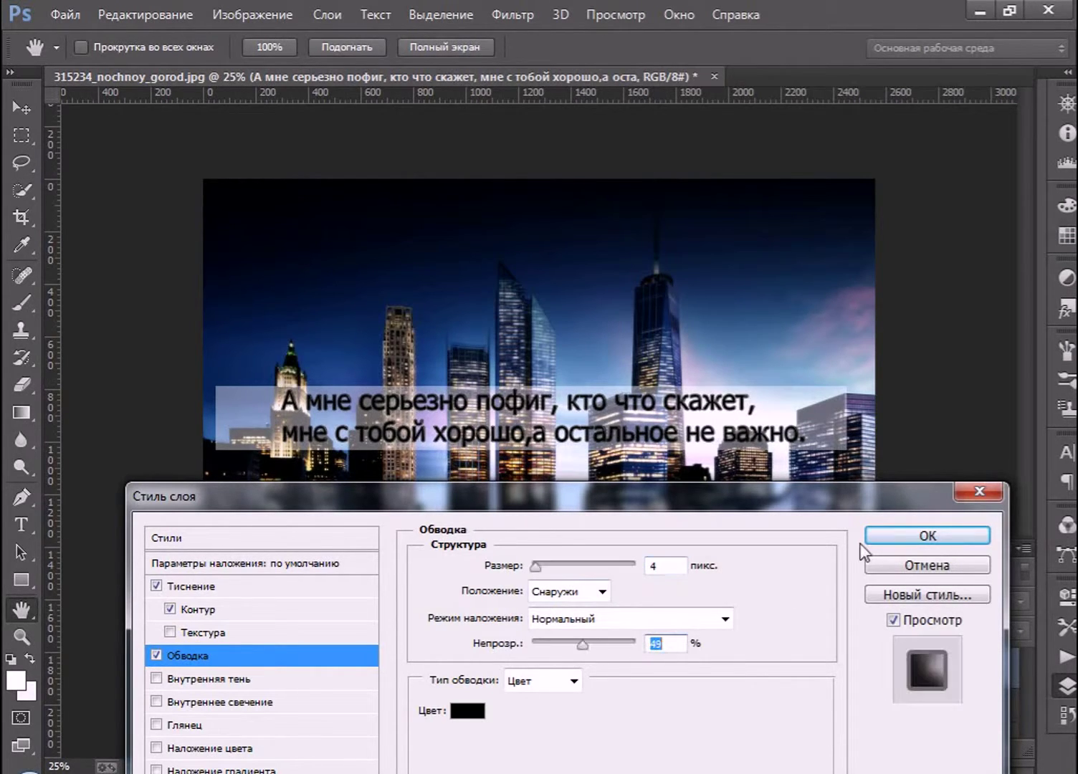
left_click(895, 536)
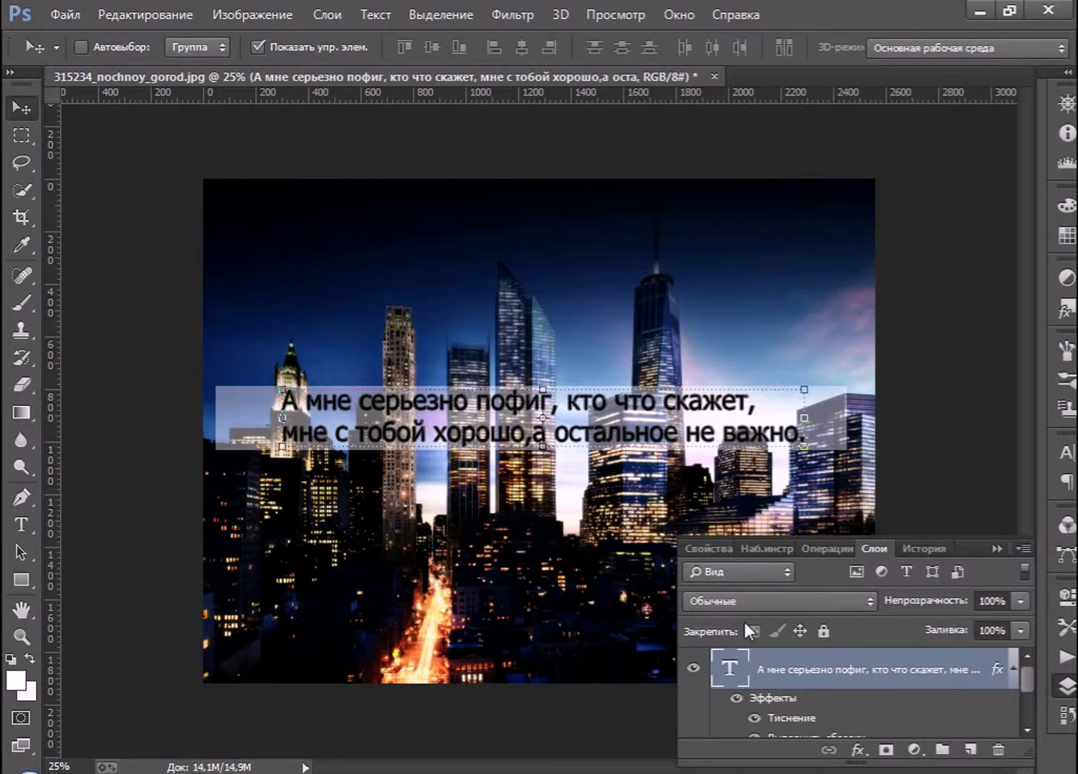
- Reopen the caption's layer style and enable Drop Shadow, keeping caption opacity at 100%
scroll(1028, 684, "down", 1)
scroll(1028, 683, "up", 1)
right_click(738, 676)
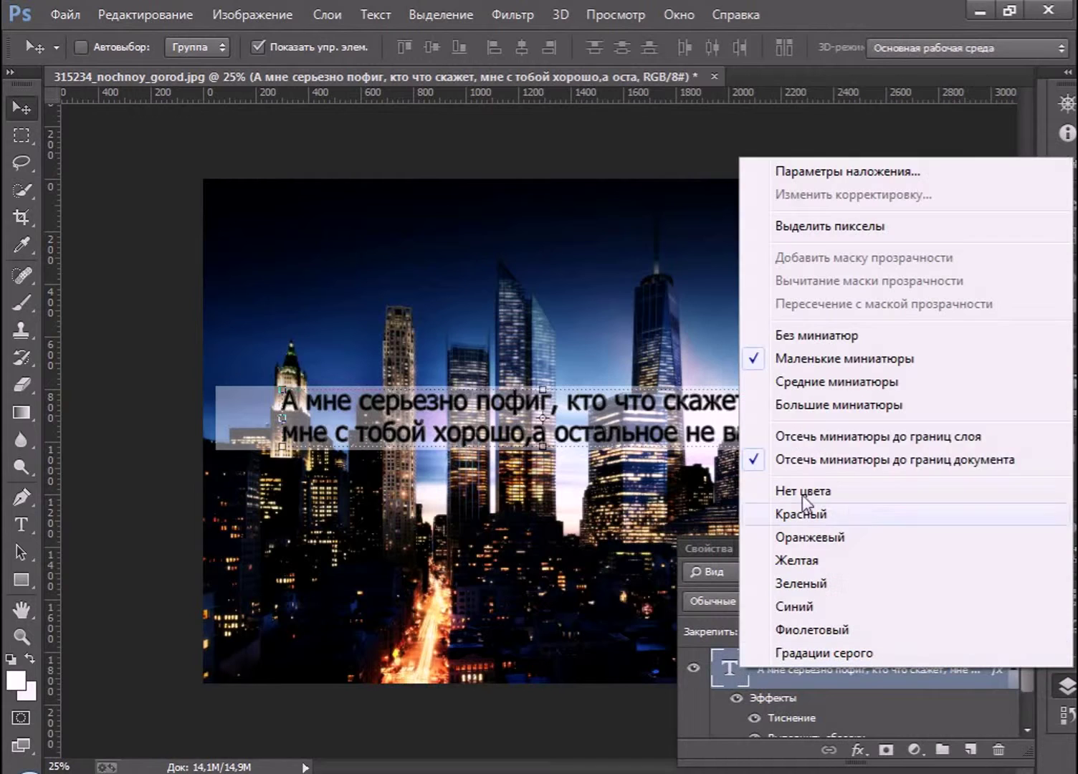
left_click(832, 174)
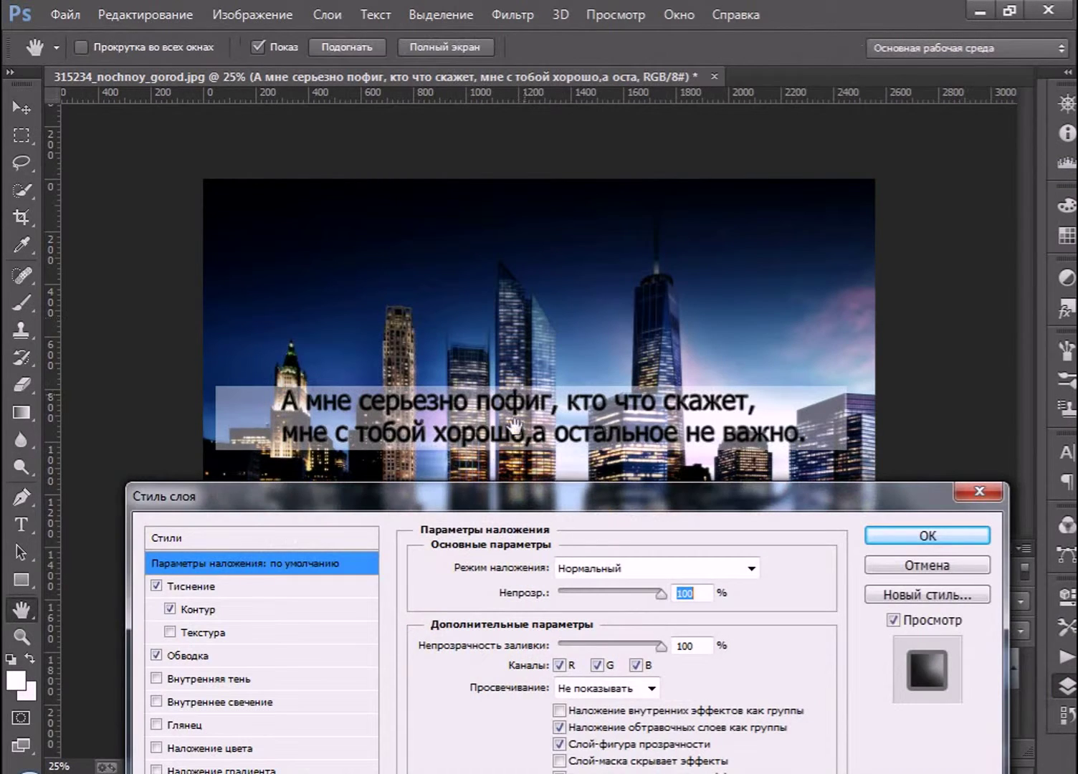
left_click_drag(495, 489, 1076, 160)
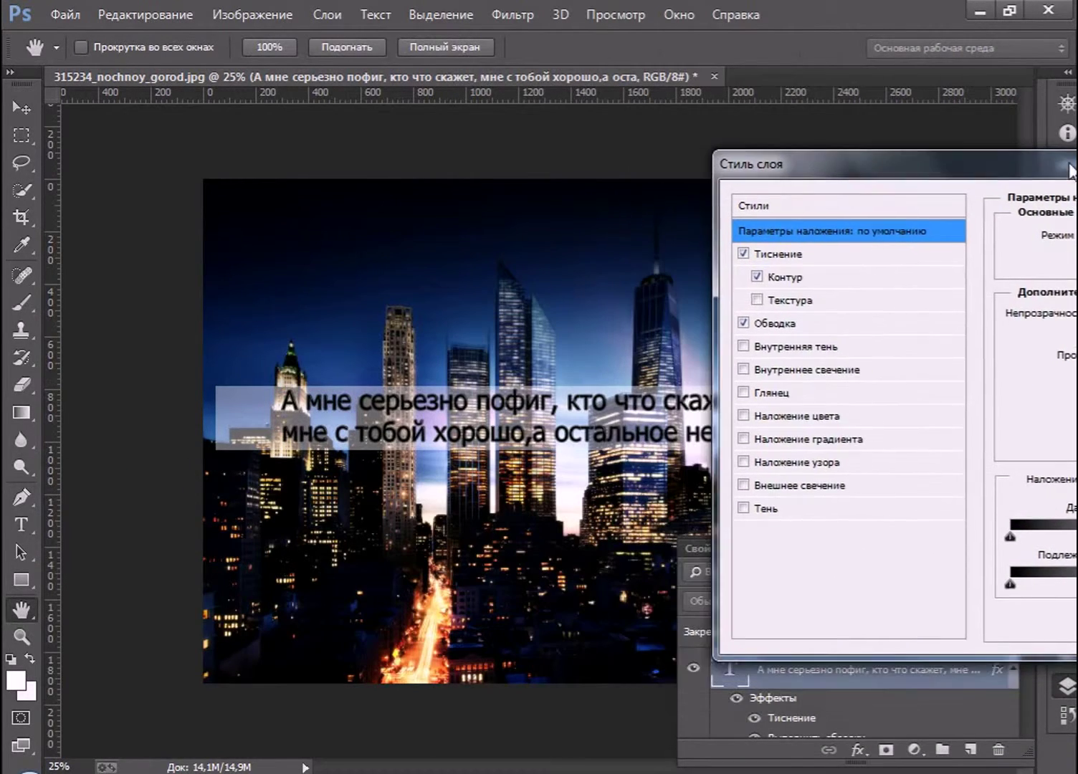
left_click(756, 510)
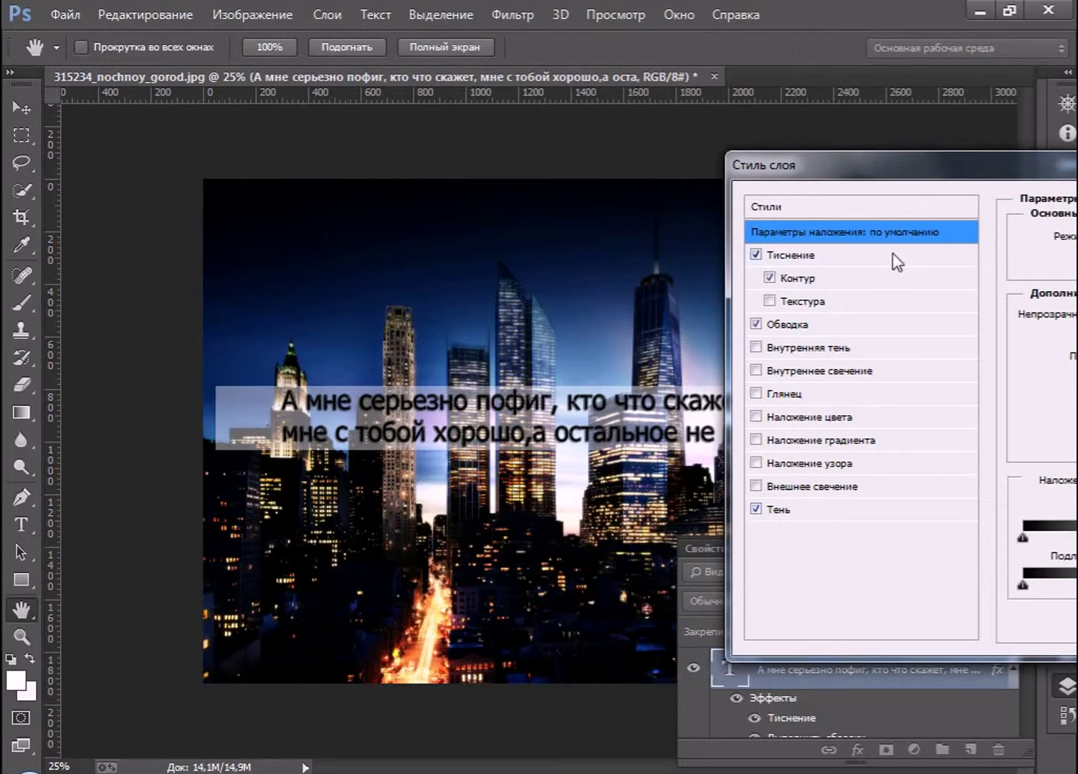
mouse_move(958, 176)
left_mouse_down()
mouse_move(639, 460)
mouse_move(434, 494)
left_mouse_up()
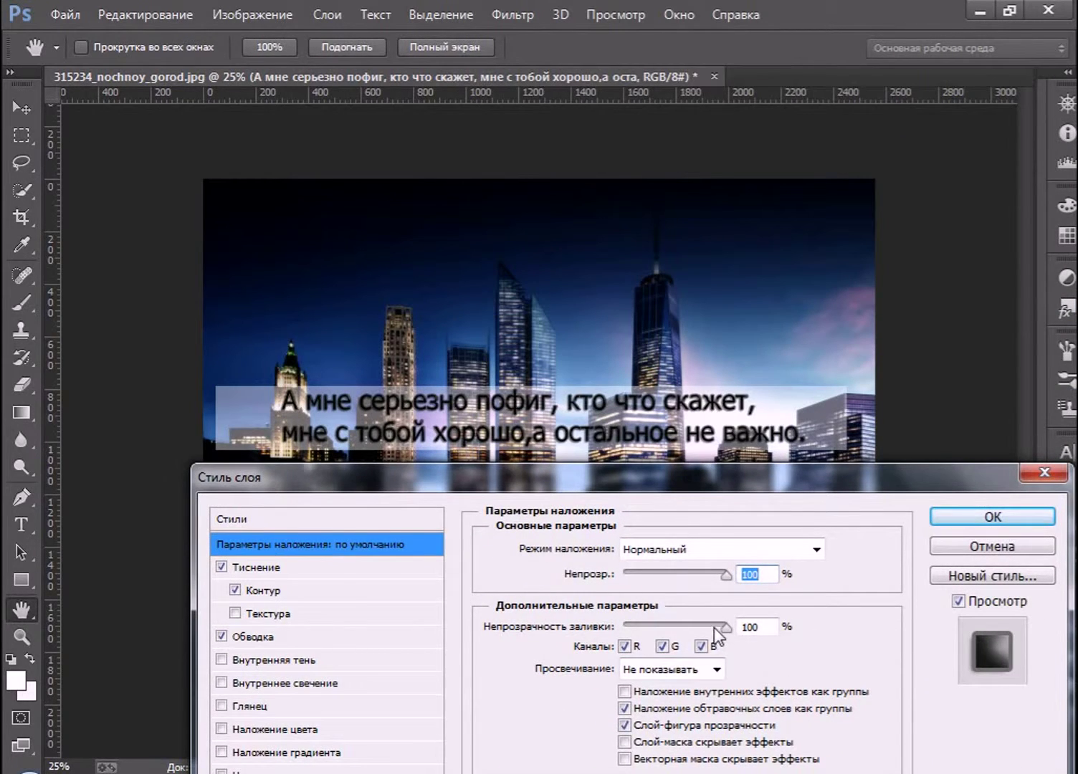
left_click_drag(715, 628, 737, 627)
left_click_drag(725, 584, 725, 582)
left_click_drag(765, 484, 736, 294)
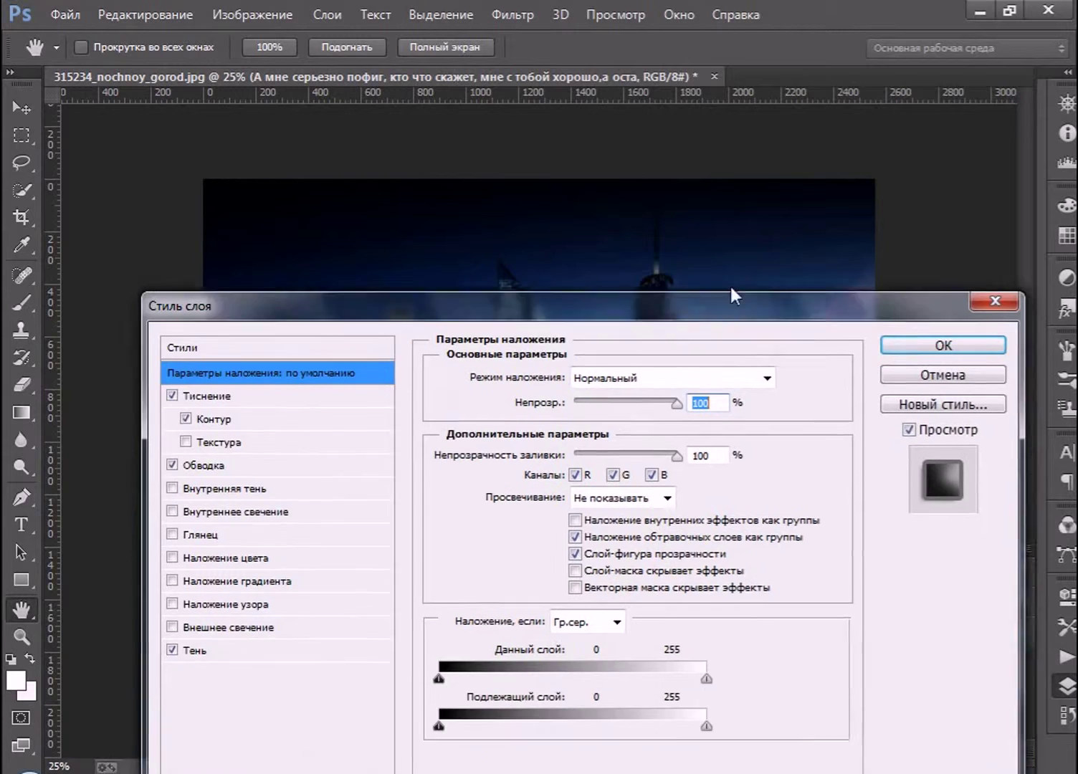
- Adjust the drop shadow's opacity, distance and spread while previewing the caption
left_click(265, 623)
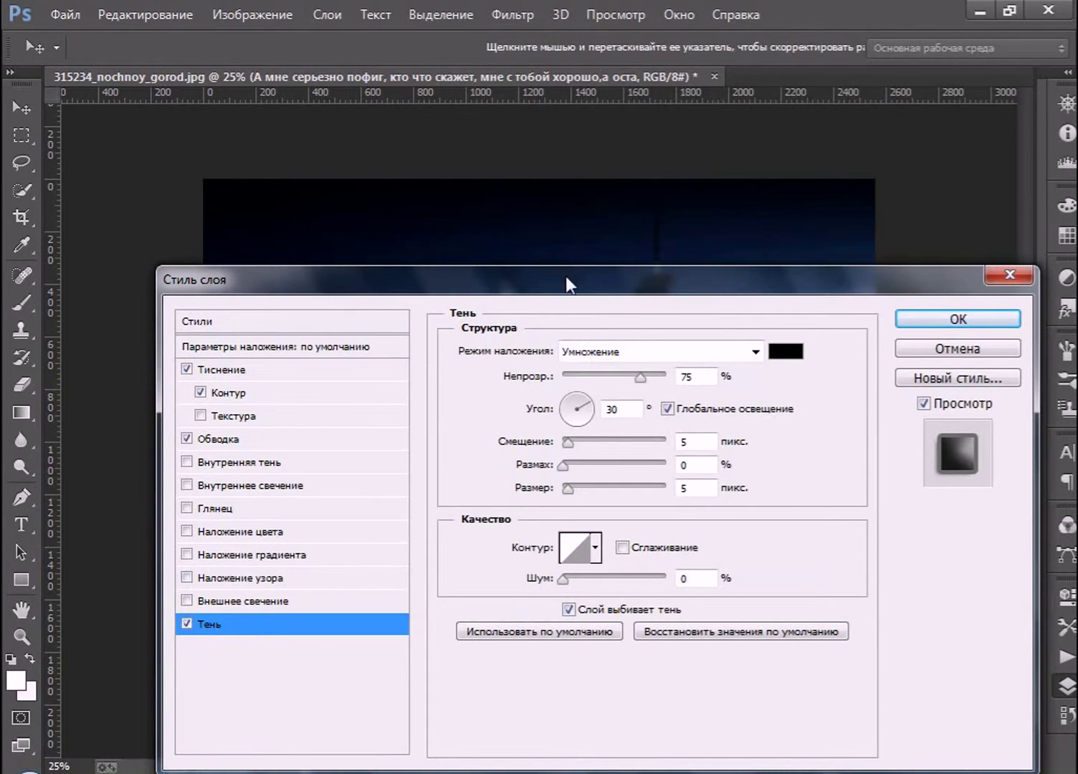
left_click_drag(566, 283, 556, 592)
mouse_move(568, 710)
left_mouse_down()
mouse_move(547, 729)
mouse_move(562, 730)
left_mouse_up()
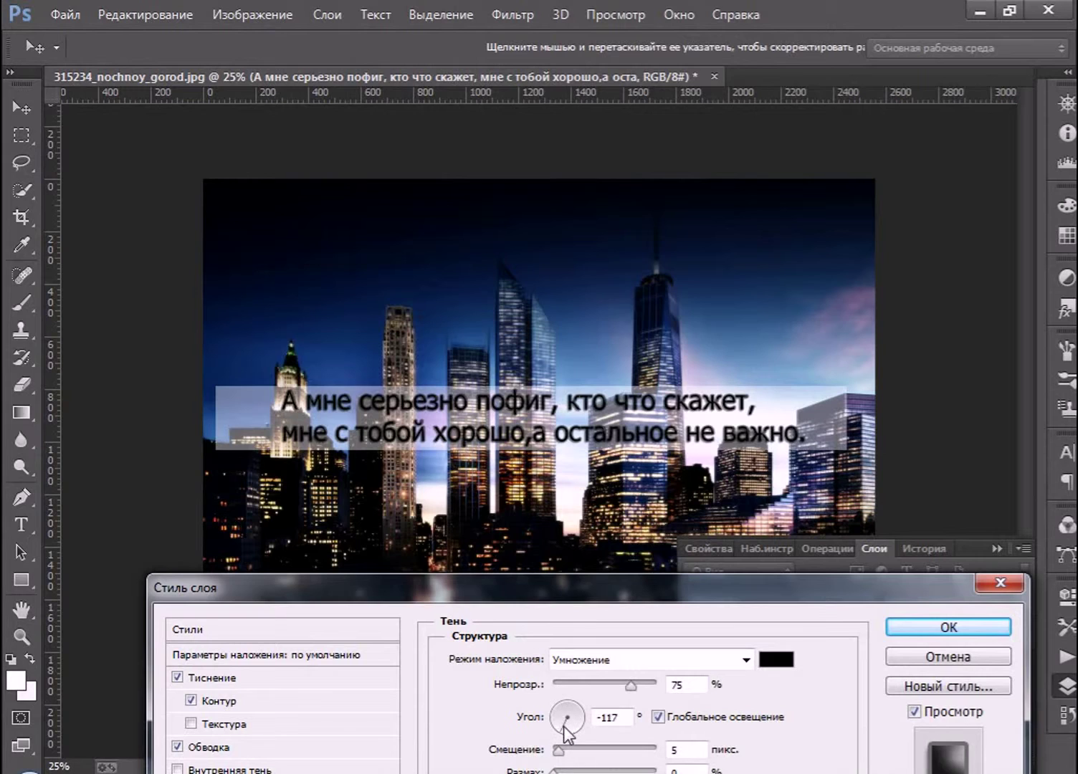
left_click_drag(631, 686, 609, 686)
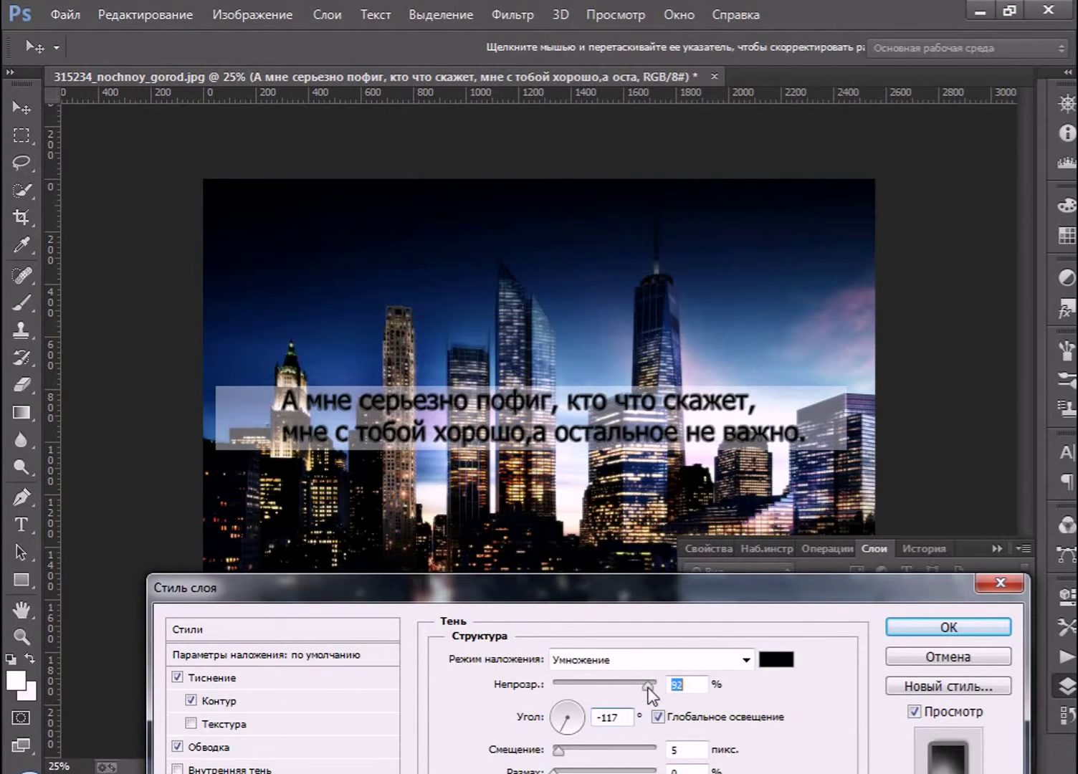
left_click_drag(657, 605, 630, 532)
mouse_move(531, 686)
left_mouse_down()
mouse_move(551, 684)
mouse_move(527, 687)
left_mouse_up()
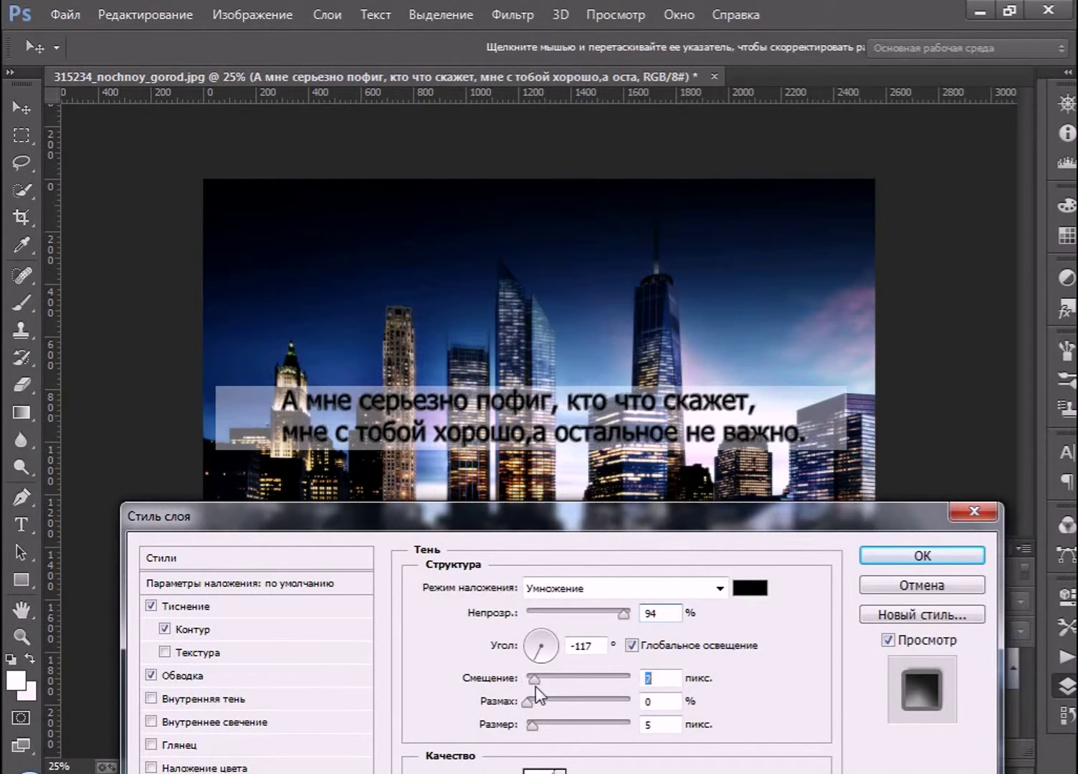
left_click(533, 704)
left_click_drag(534, 705, 543, 635)
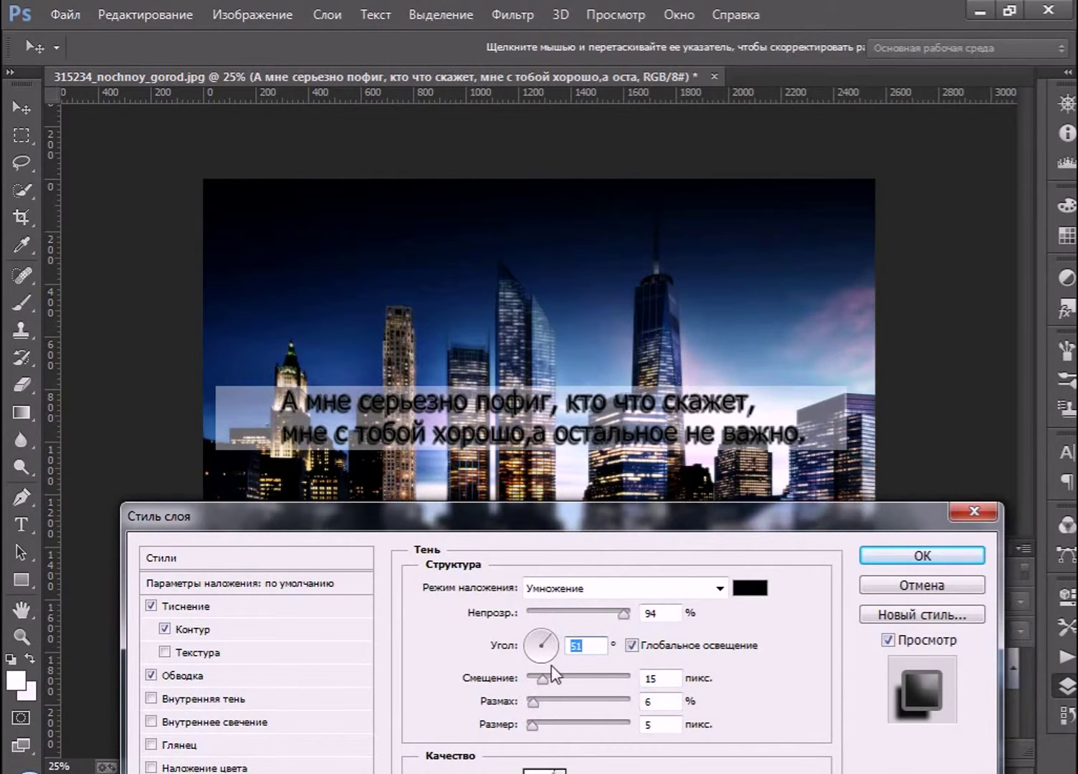
- Set the drop shadow angle to 44° with a larger distance and apply it
left_click_drag(546, 644, 545, 666)
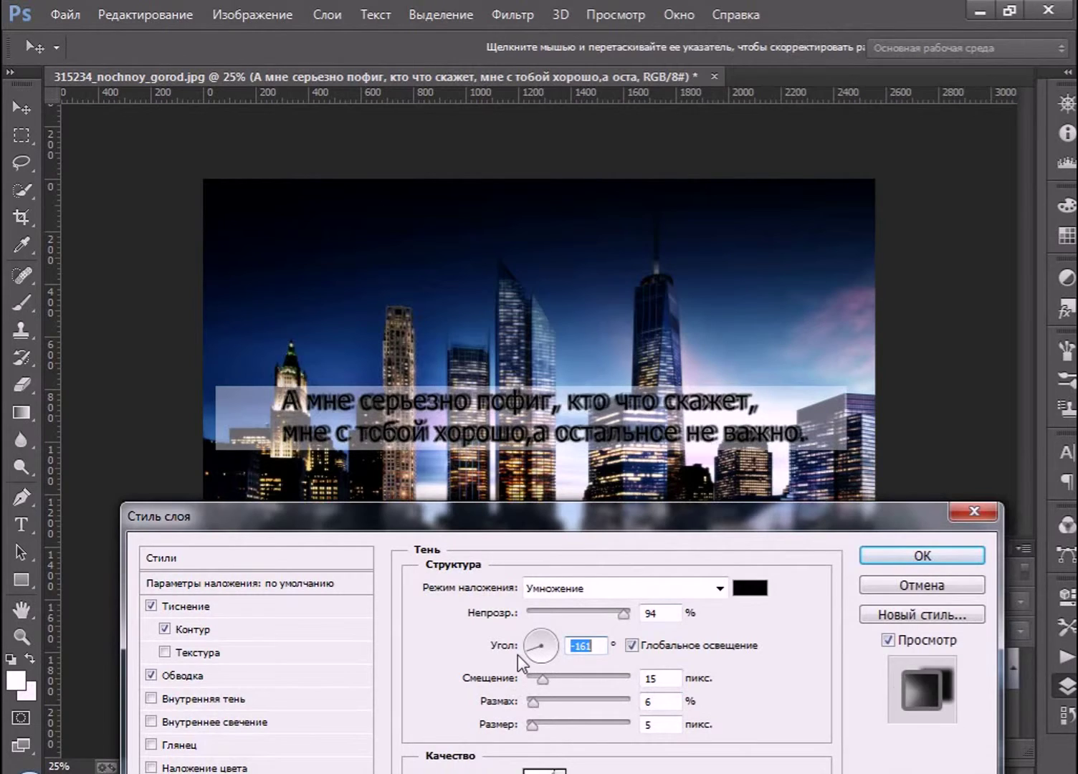
mouse_move(517, 655)
left_mouse_down()
mouse_move(566, 672)
mouse_move(545, 629)
left_mouse_up()
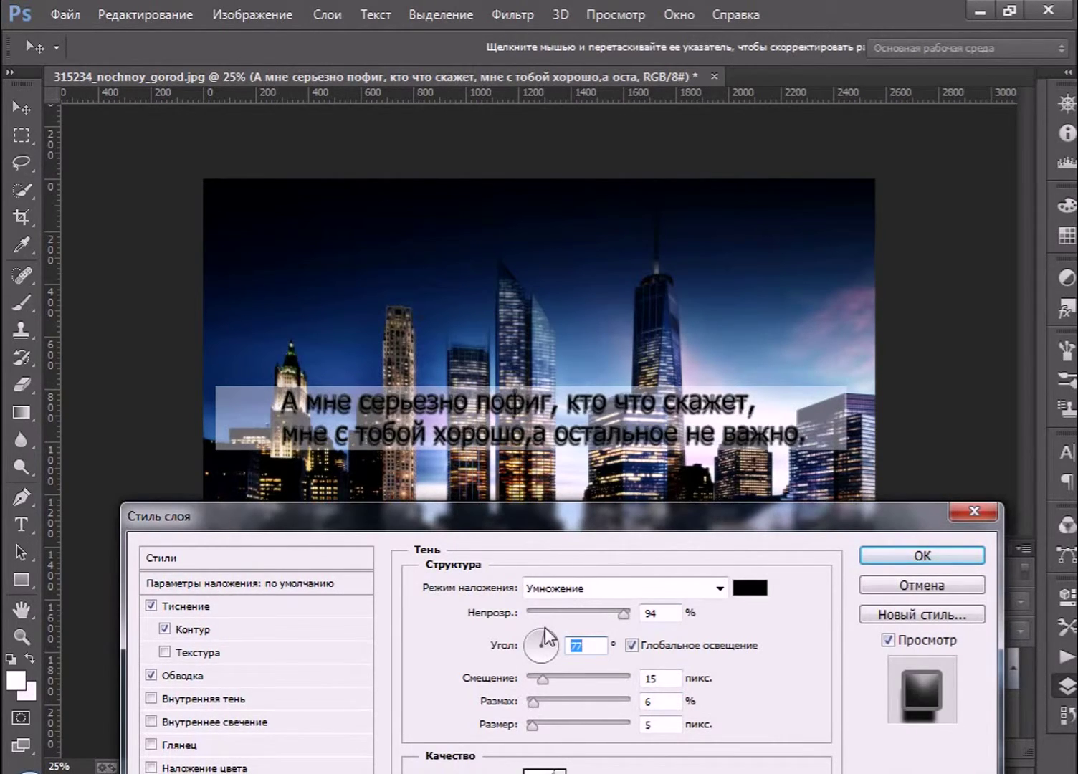
mouse_move(542, 681)
left_mouse_down()
mouse_move(554, 681)
mouse_move(545, 677)
left_mouse_up()
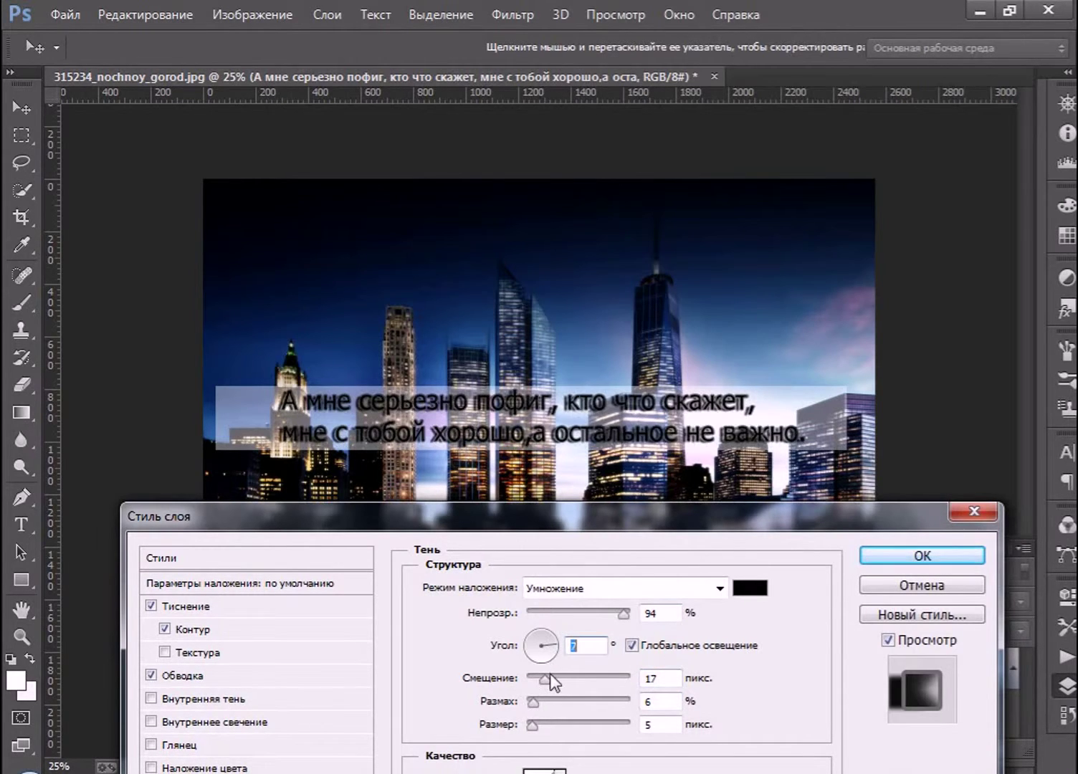
mouse_move(547, 645)
left_mouse_down()
mouse_move(549, 636)
mouse_move(527, 635)
mouse_move(562, 640)
mouse_move(549, 643)
mouse_move(558, 674)
left_mouse_up()
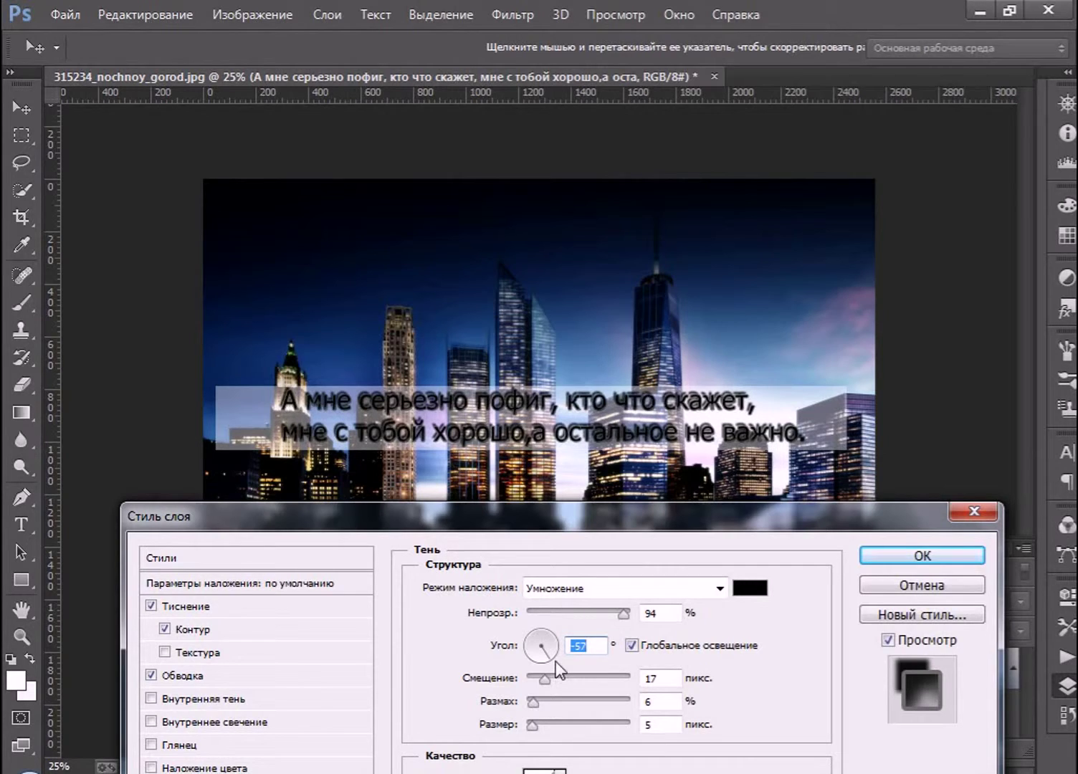
key("Return")
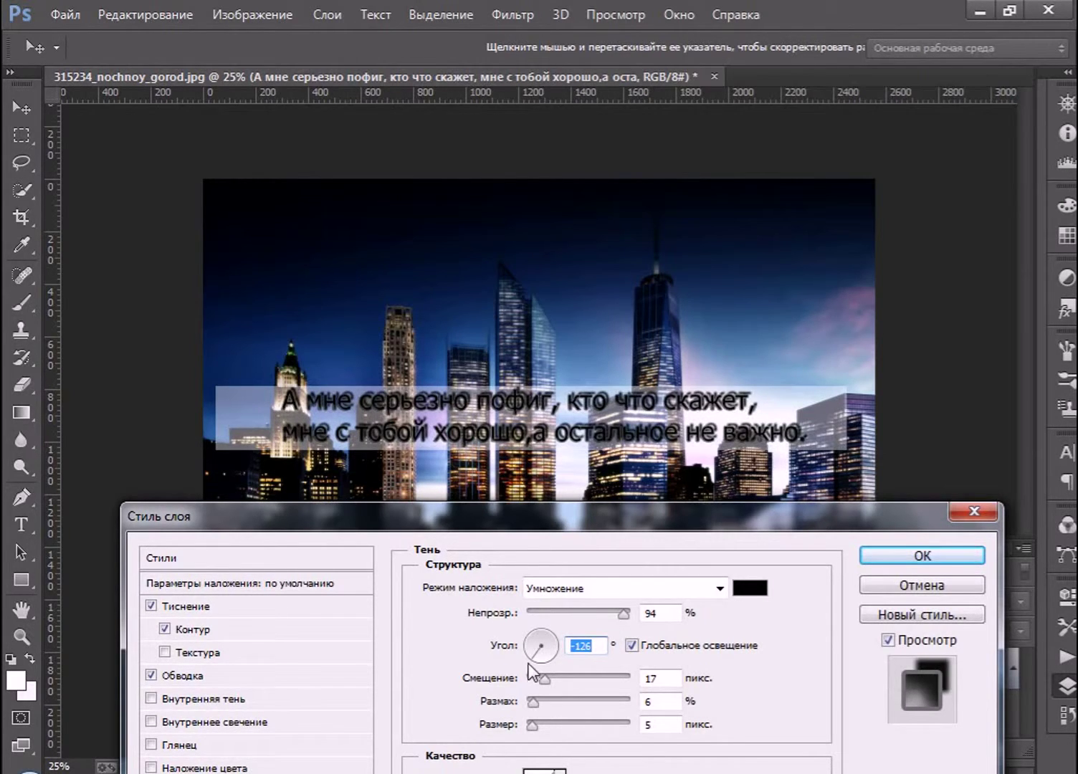
key("Return")
mouse_move(547, 679)
left_mouse_down()
mouse_move(556, 678)
mouse_move(540, 681)
left_mouse_up()
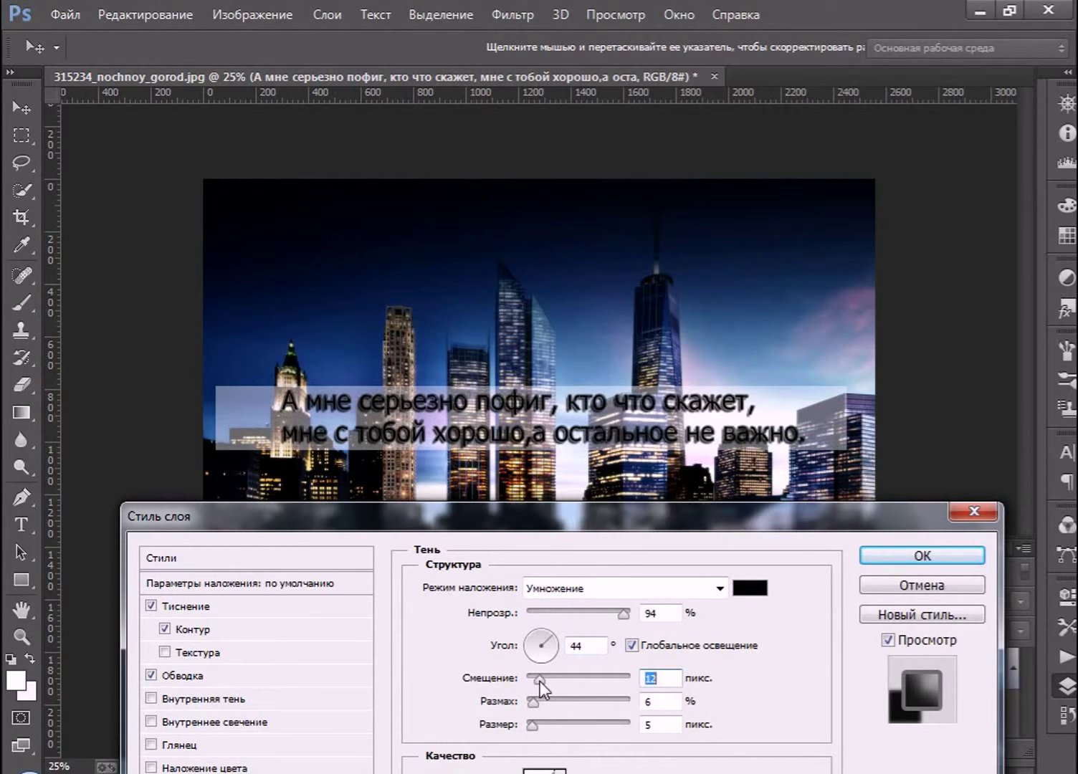
left_click(885, 556)
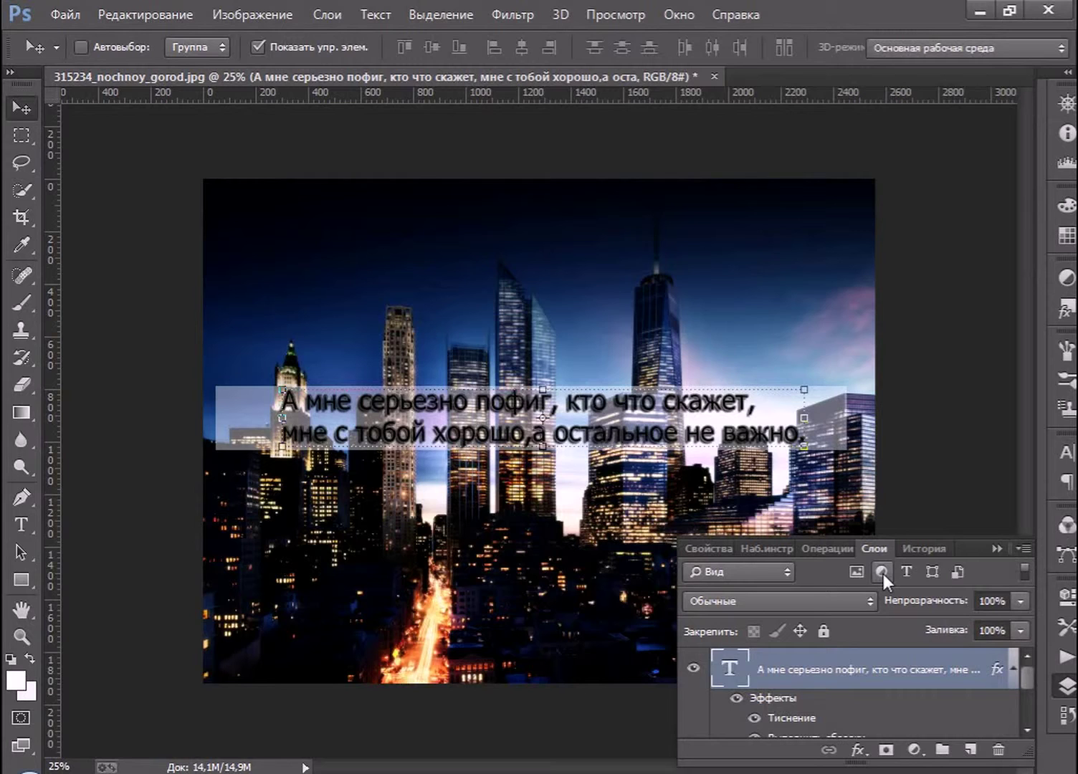
- Open the caption layer's blending options at the Outer Glow settings
right_click(755, 674)
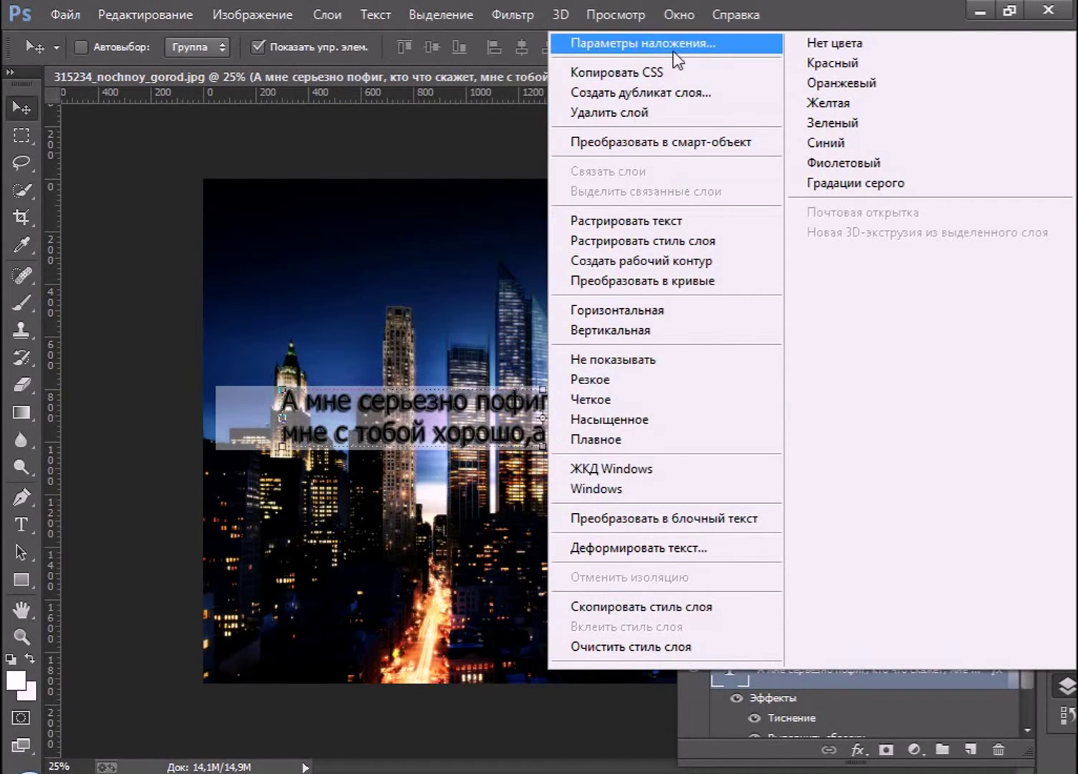
left_click(674, 51)
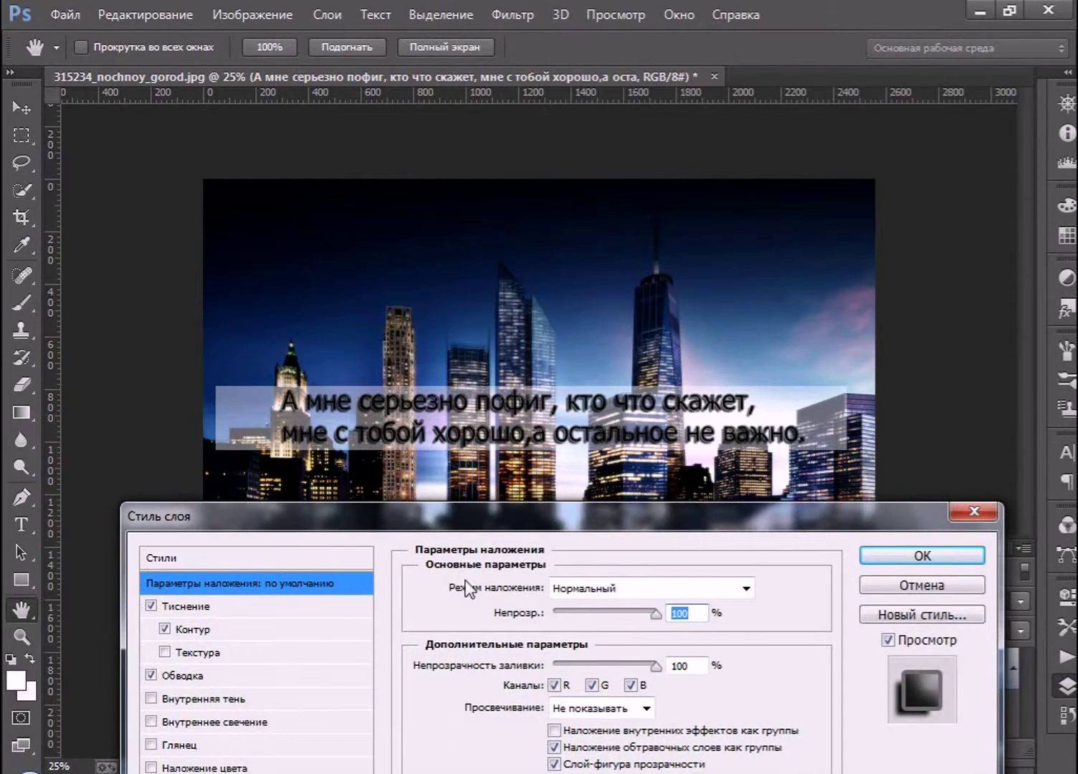
left_click_drag(513, 526, 957, 286)
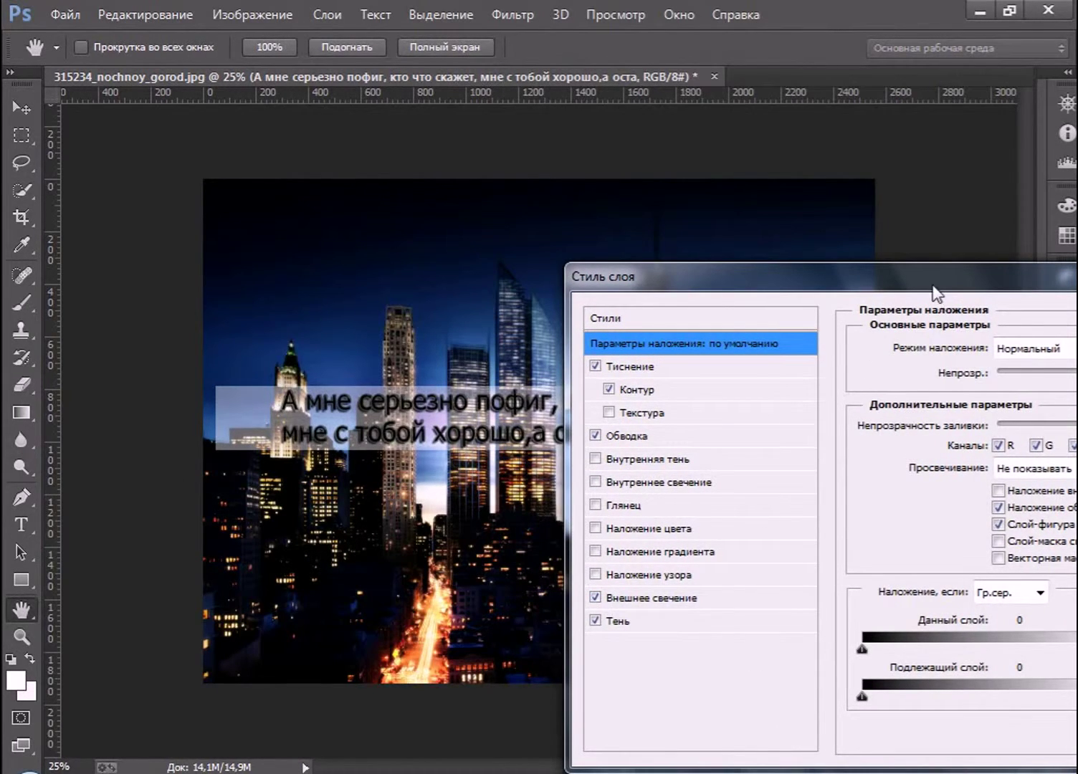
left_click_drag(944, 286, 668, 494)
left_click_drag(593, 499, 567, 436)
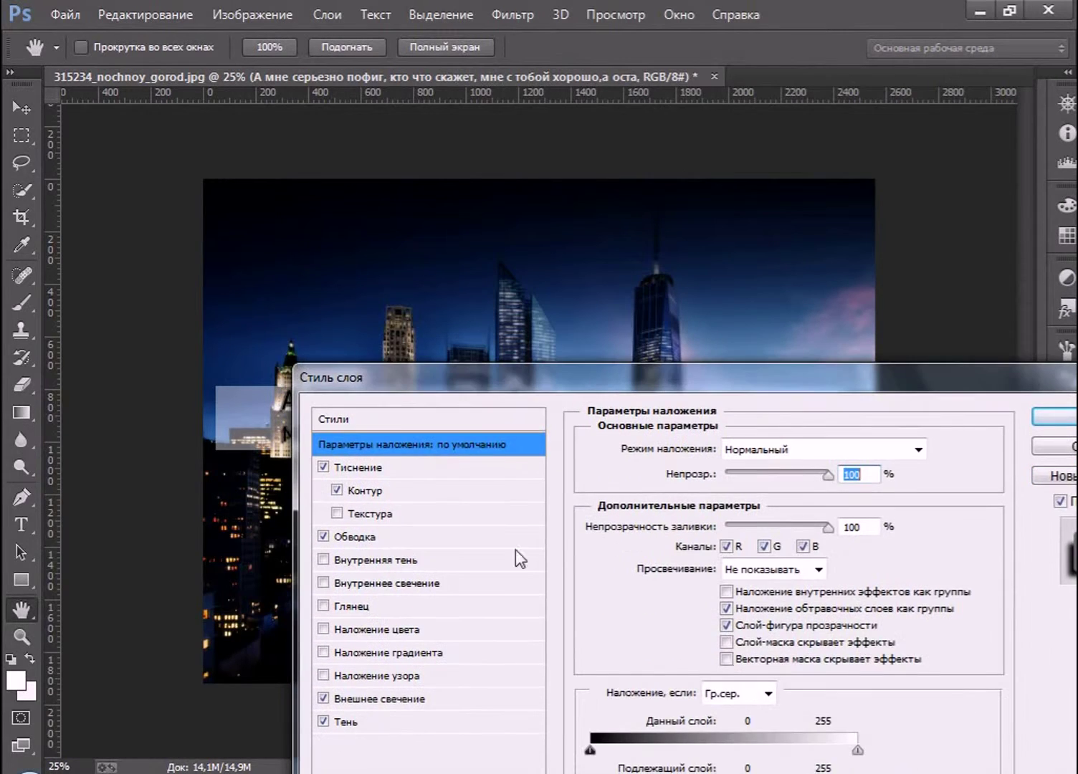
left_click(422, 702)
left_click_drag(601, 377, 416, 531)
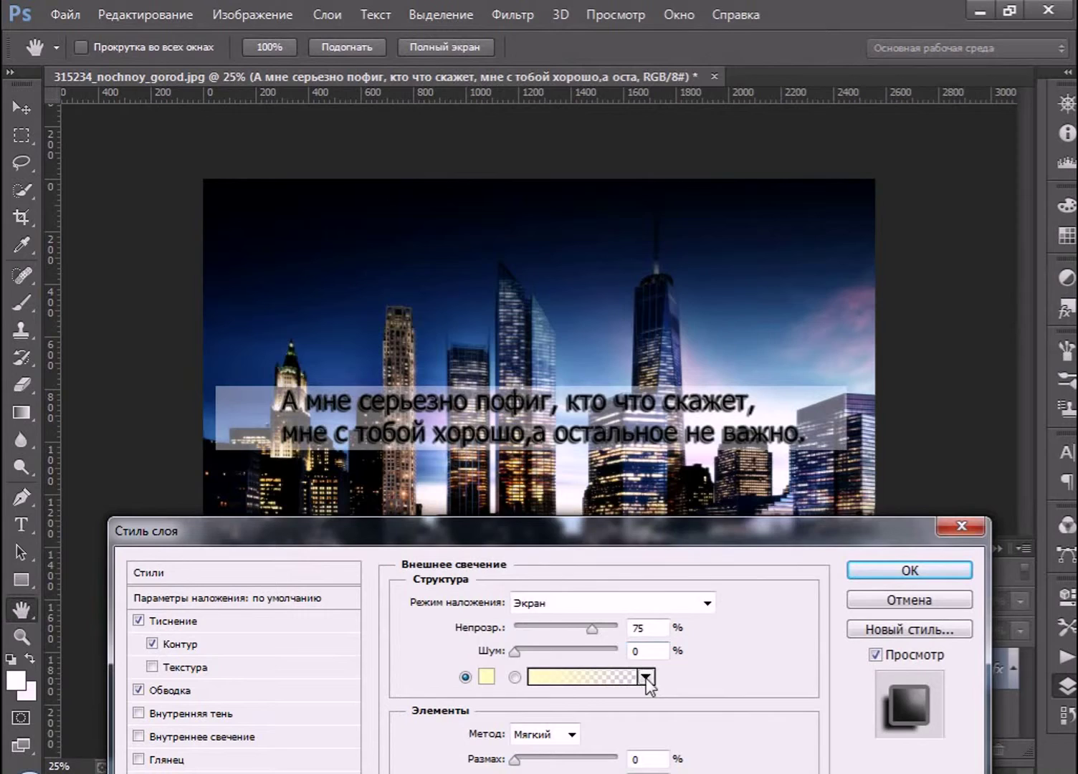
- Give the glow a yellow-to-transparent gradient, 100% opacity, 38% noise and 14% spread
left_click(646, 676)
left_click(493, 549)
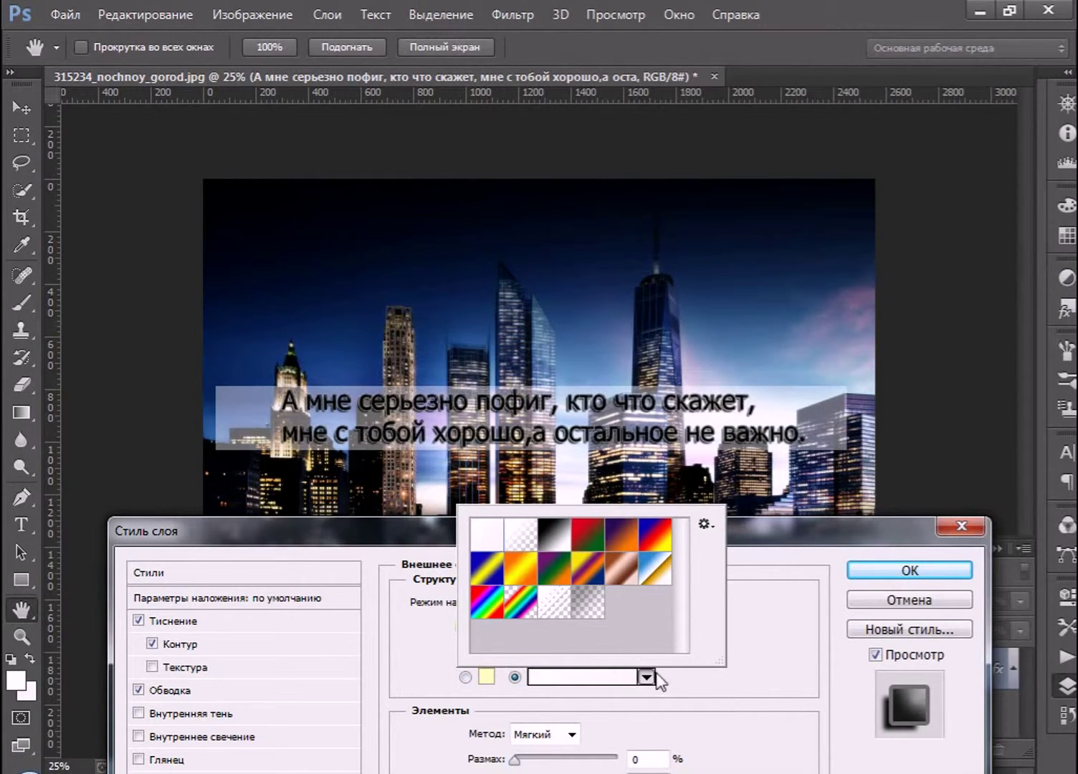
left_click(700, 679)
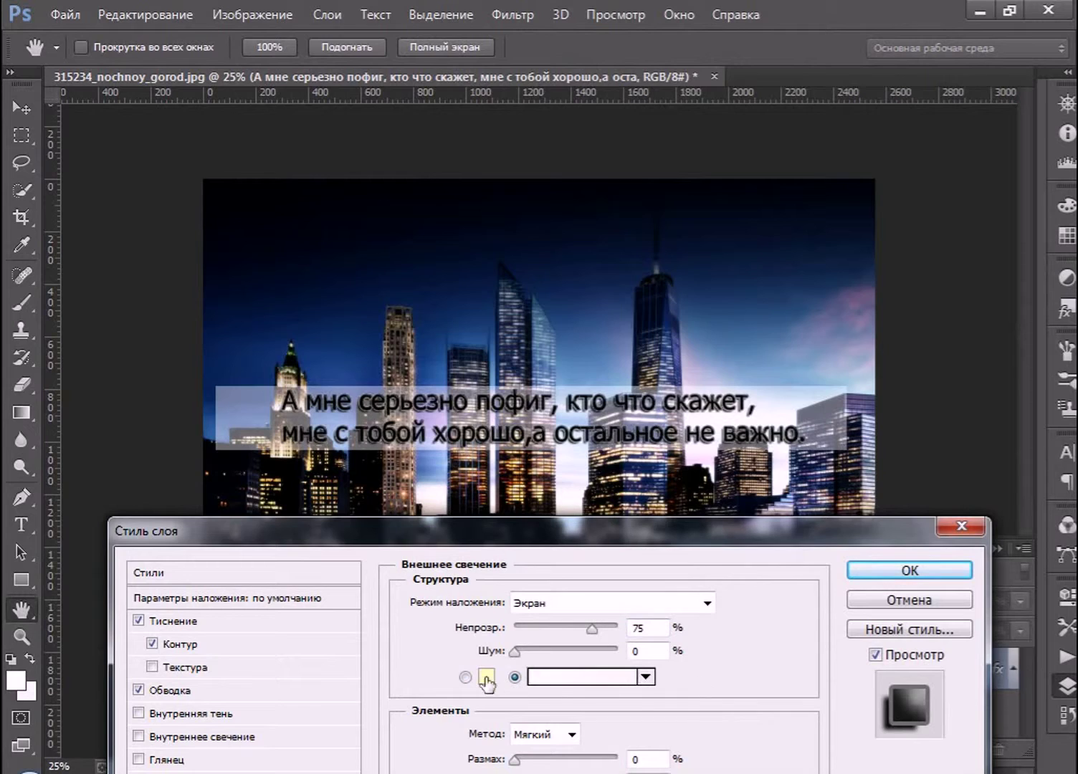
left_click(465, 676)
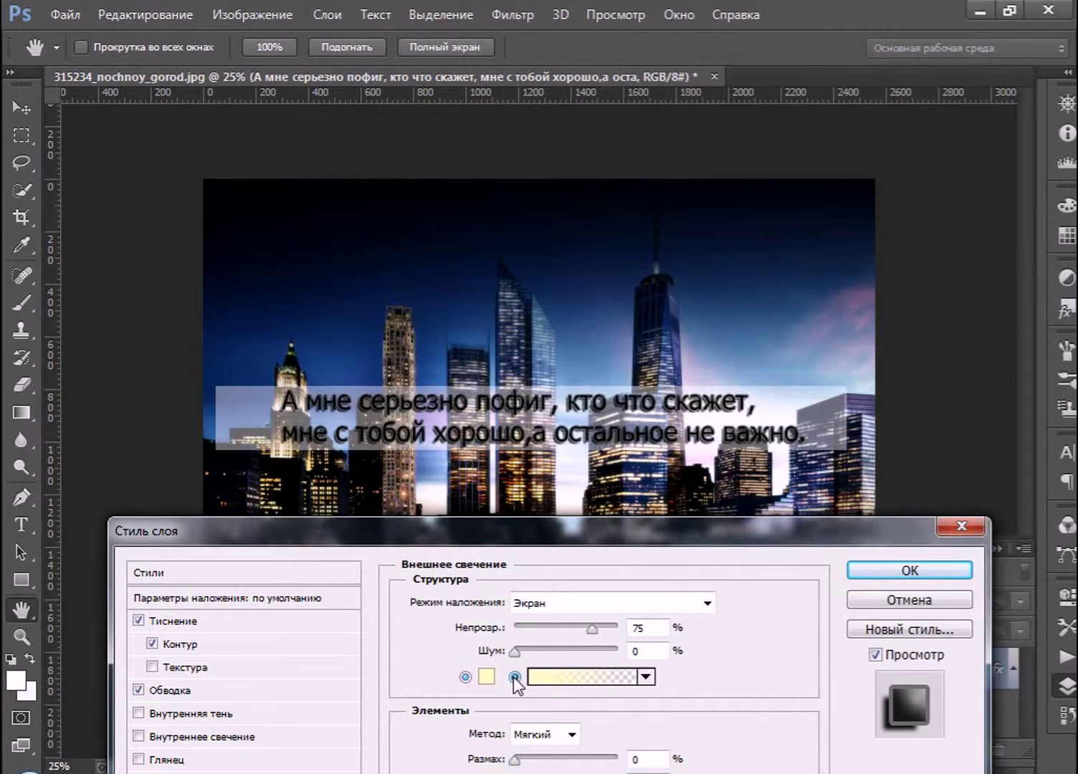
left_click_drag(595, 630, 617, 629)
left_click_drag(513, 650, 552, 654)
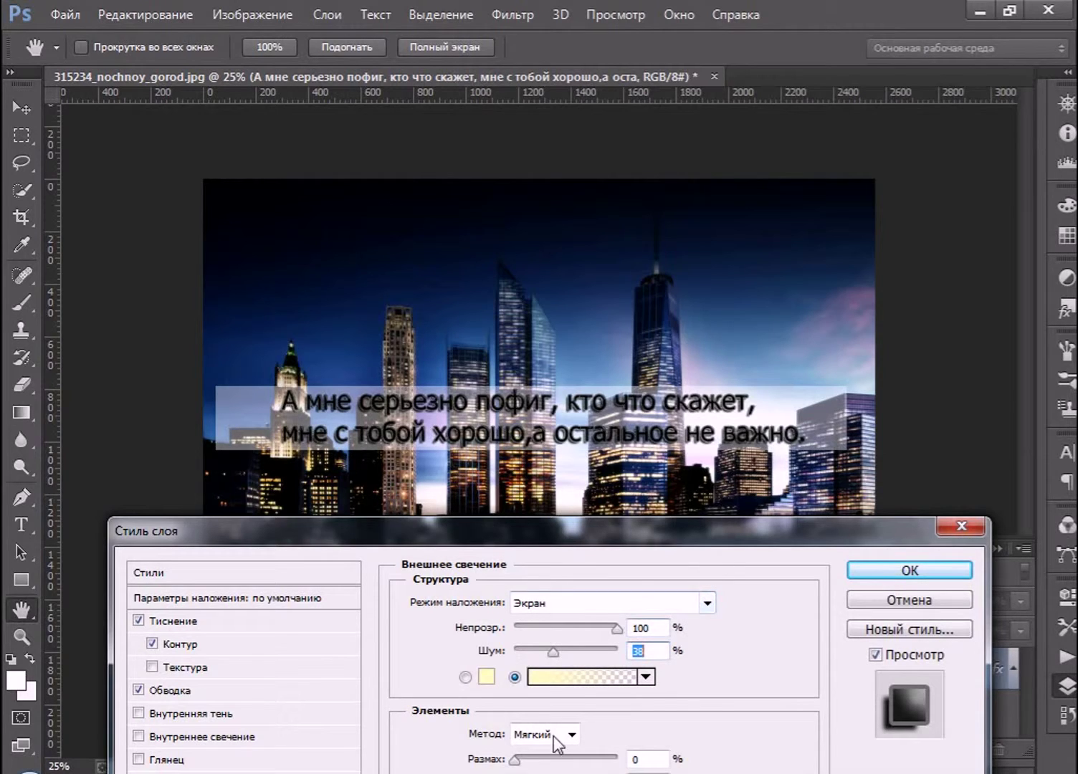
left_click_drag(513, 764, 531, 765)
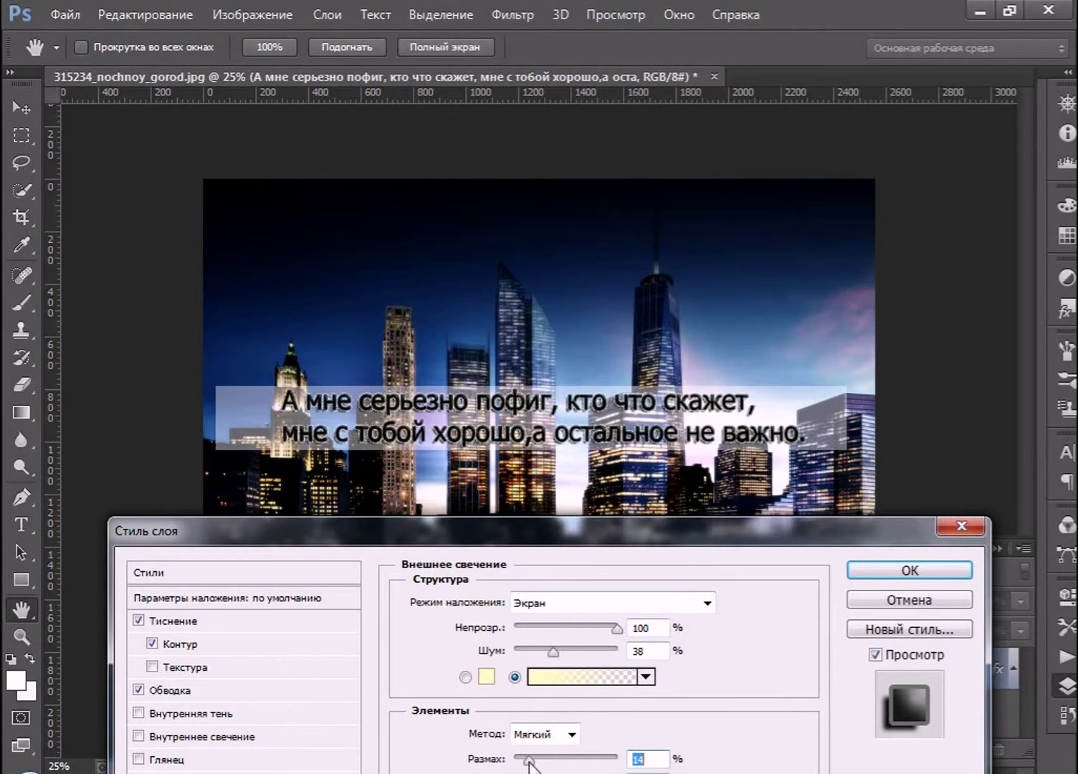
left_click(895, 574)
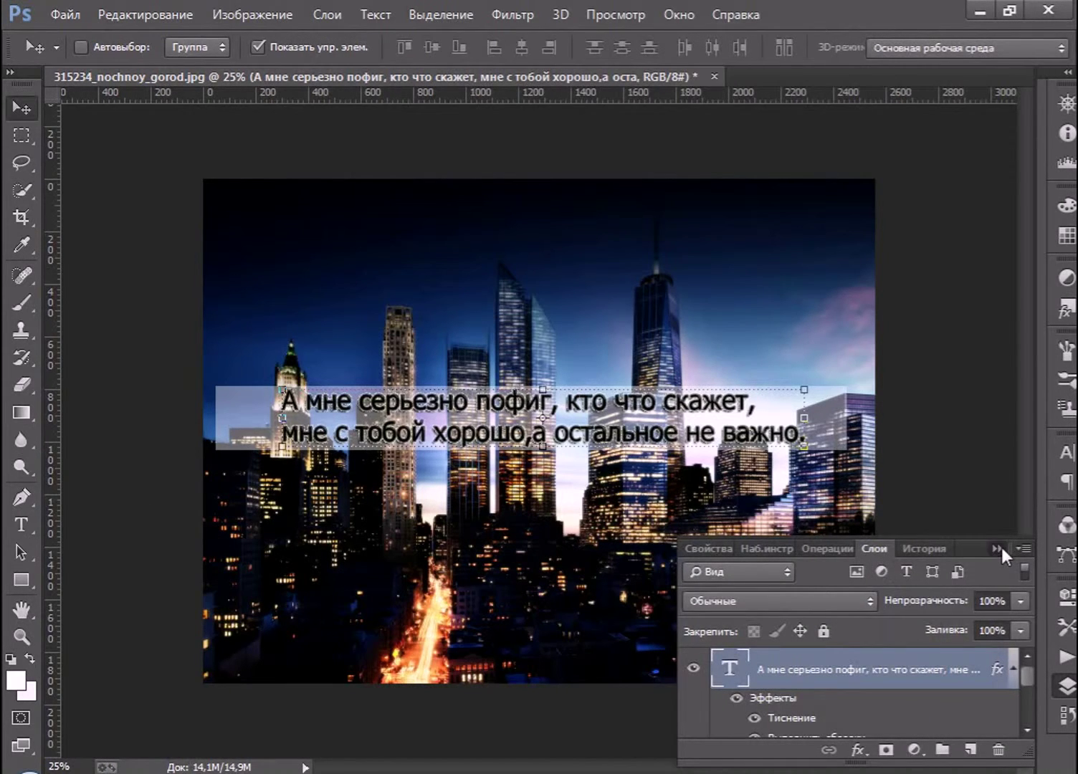
- Drag the caption down, then move the Прямоугольник 1 banner down beneath it
left_click(998, 548)
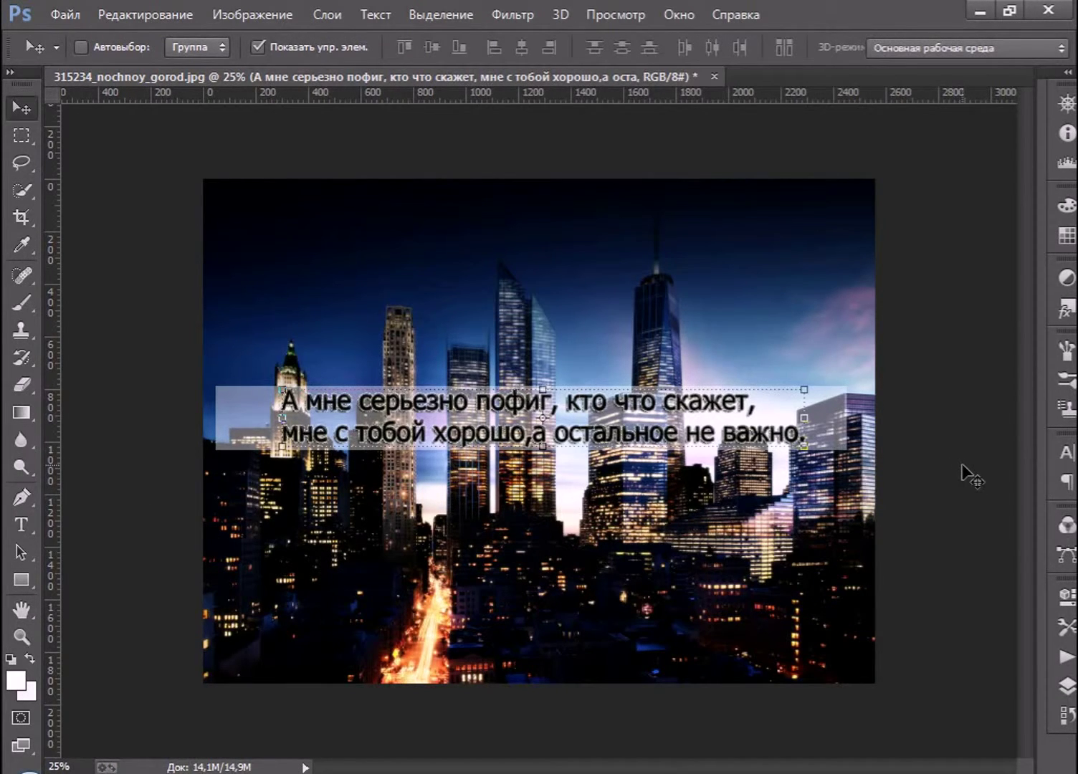
left_click_drag(785, 428, 789, 588)
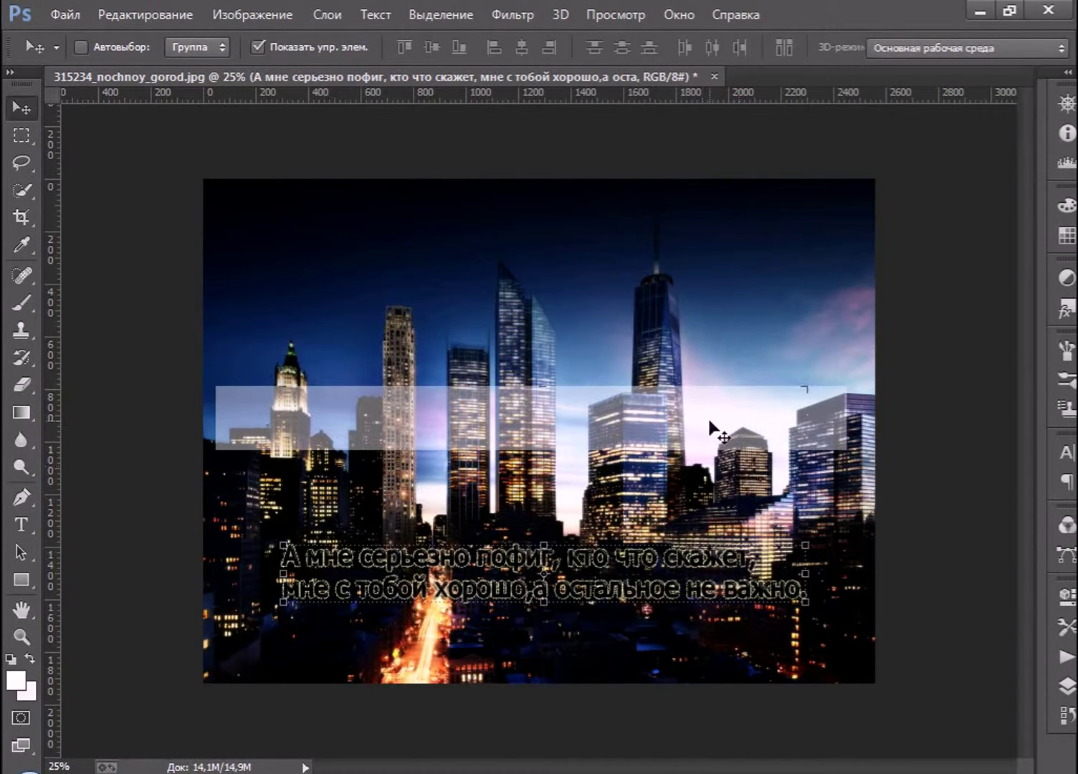
left_click(1066, 686)
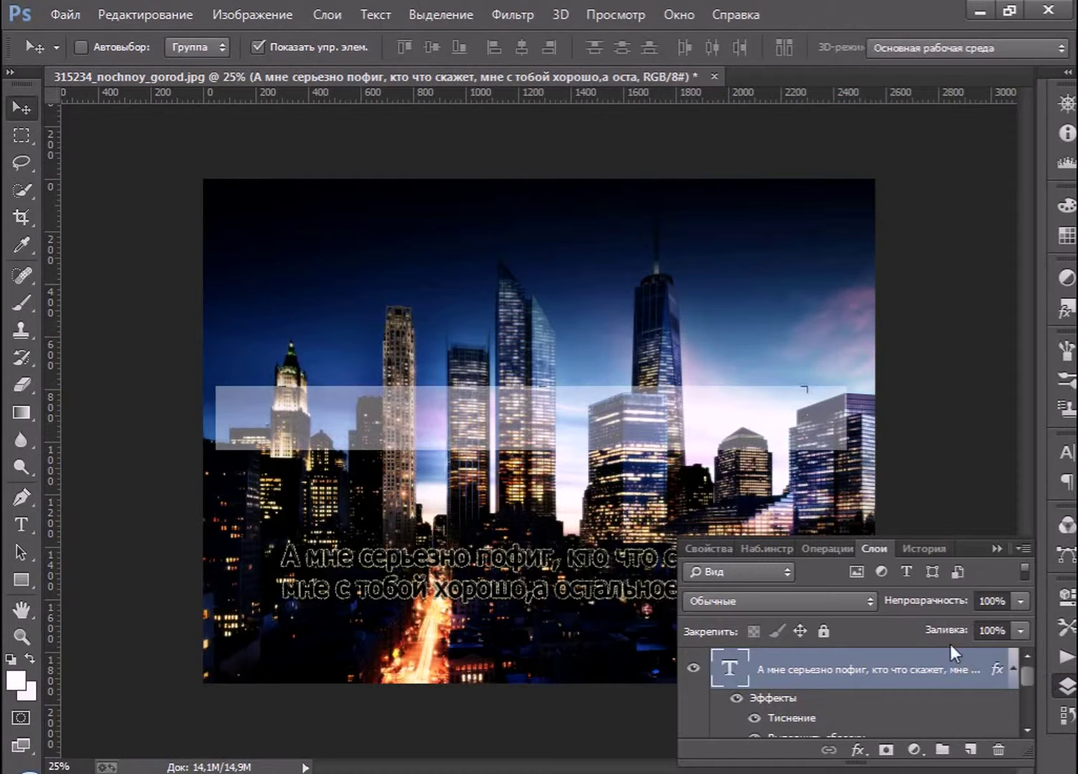
scroll(756, 690, "down", 3)
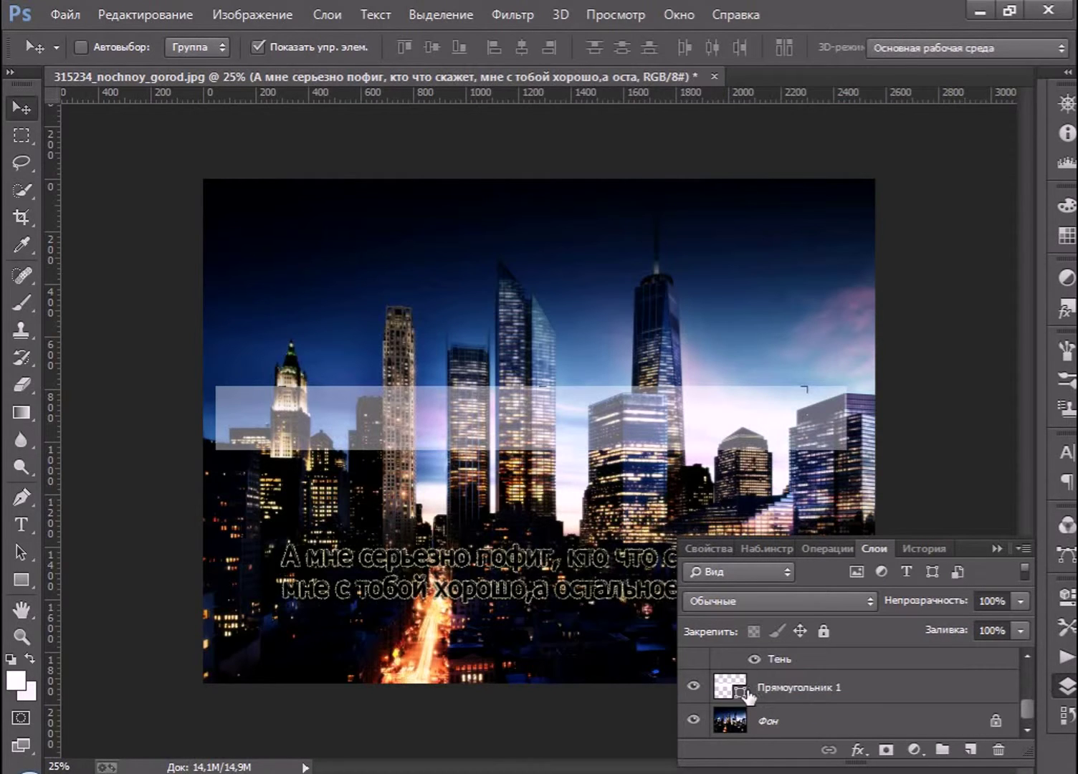
left_click(746, 695)
left_click_drag(487, 437, 489, 581)
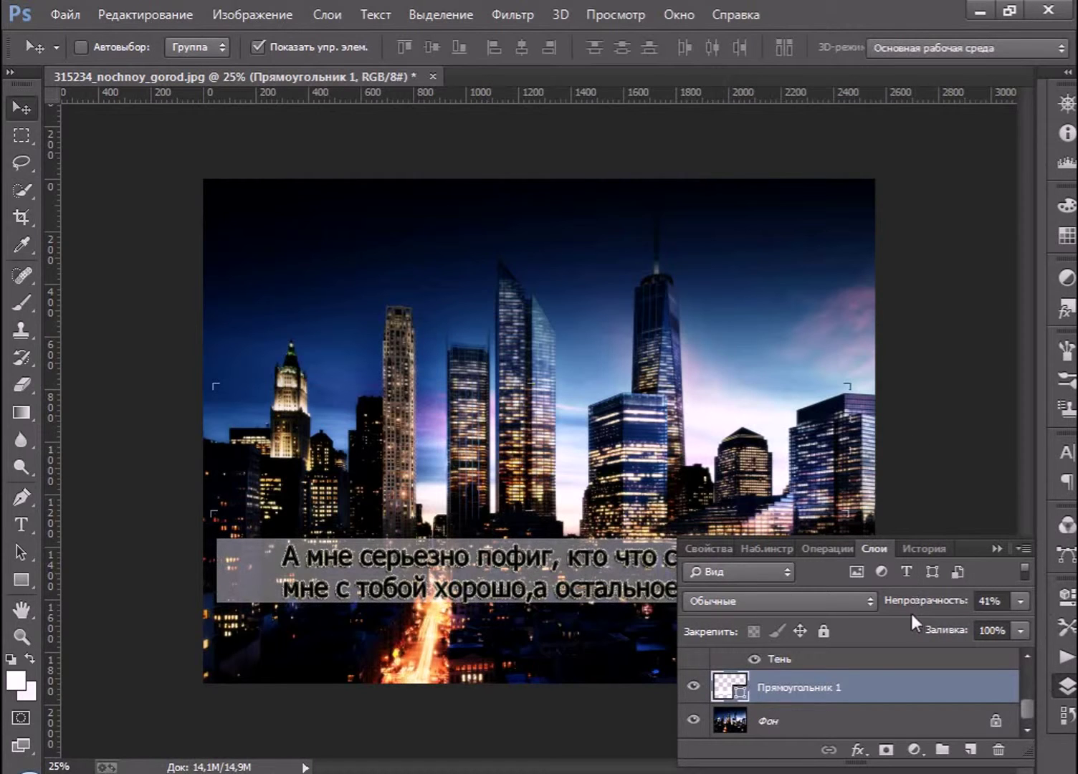
- Reselect the caption text layer and bring up its layer options
scroll(823, 674, "up", 2)
left_click(823, 674)
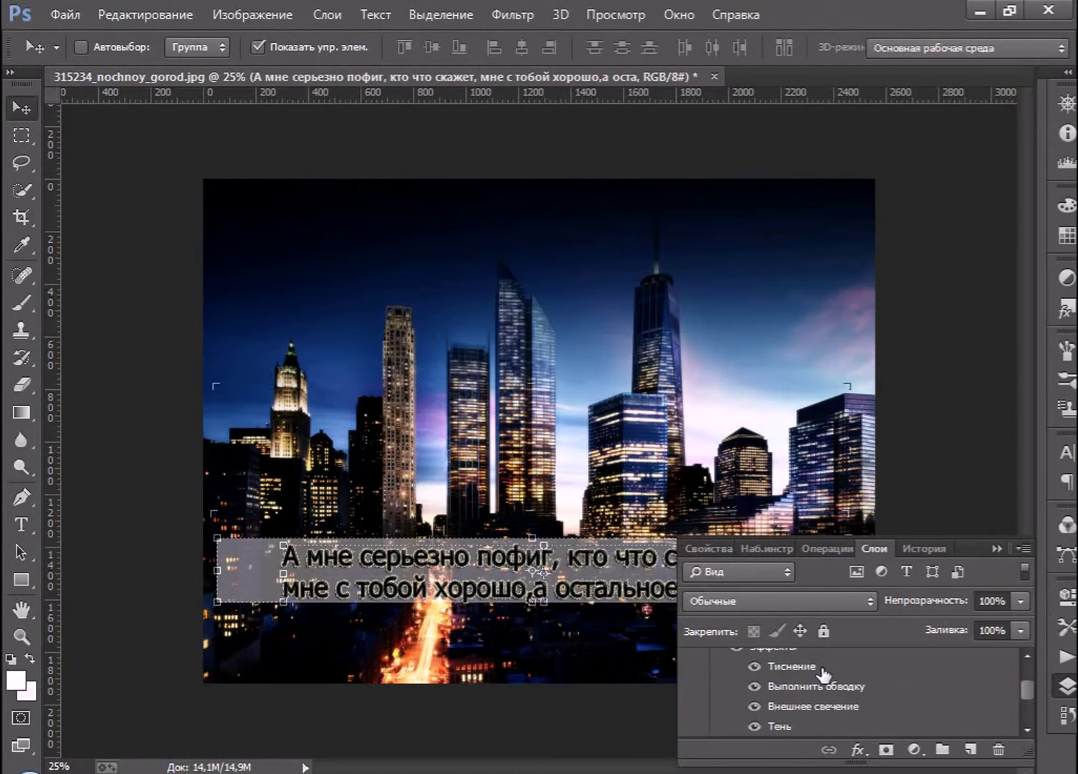
scroll(734, 674, "up", 2)
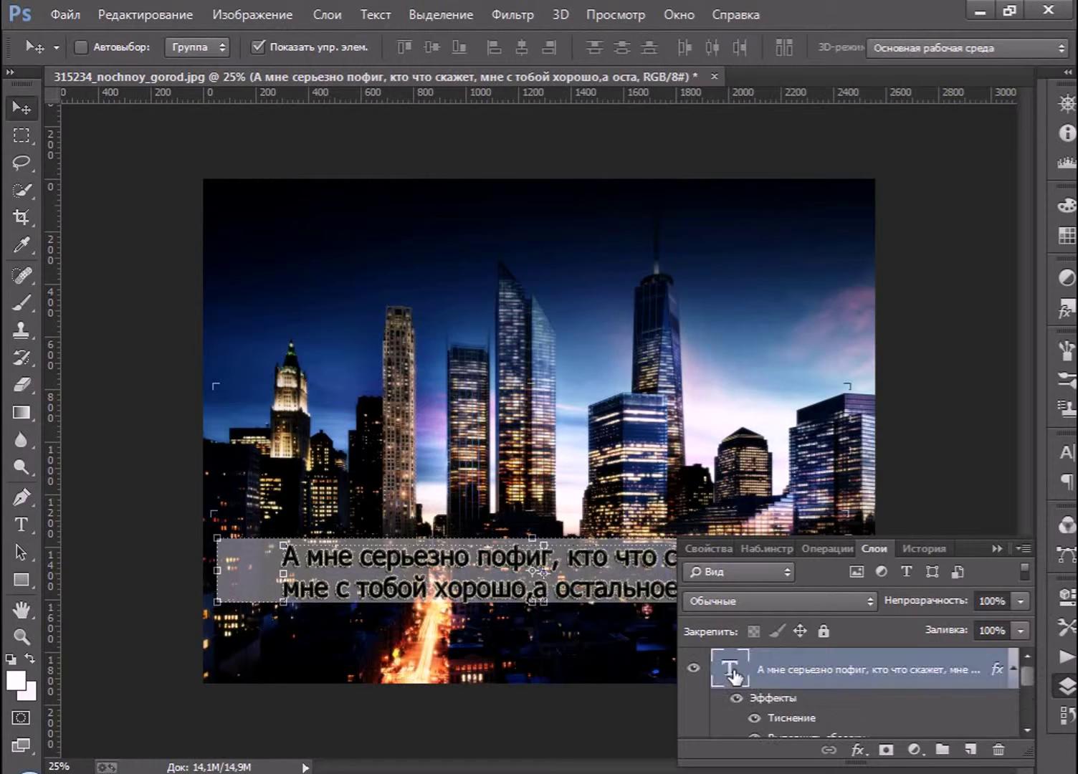
right_click(733, 674)
- Lower the caption's Outer Glow opacity to about 57% and apply
left_click(831, 175)
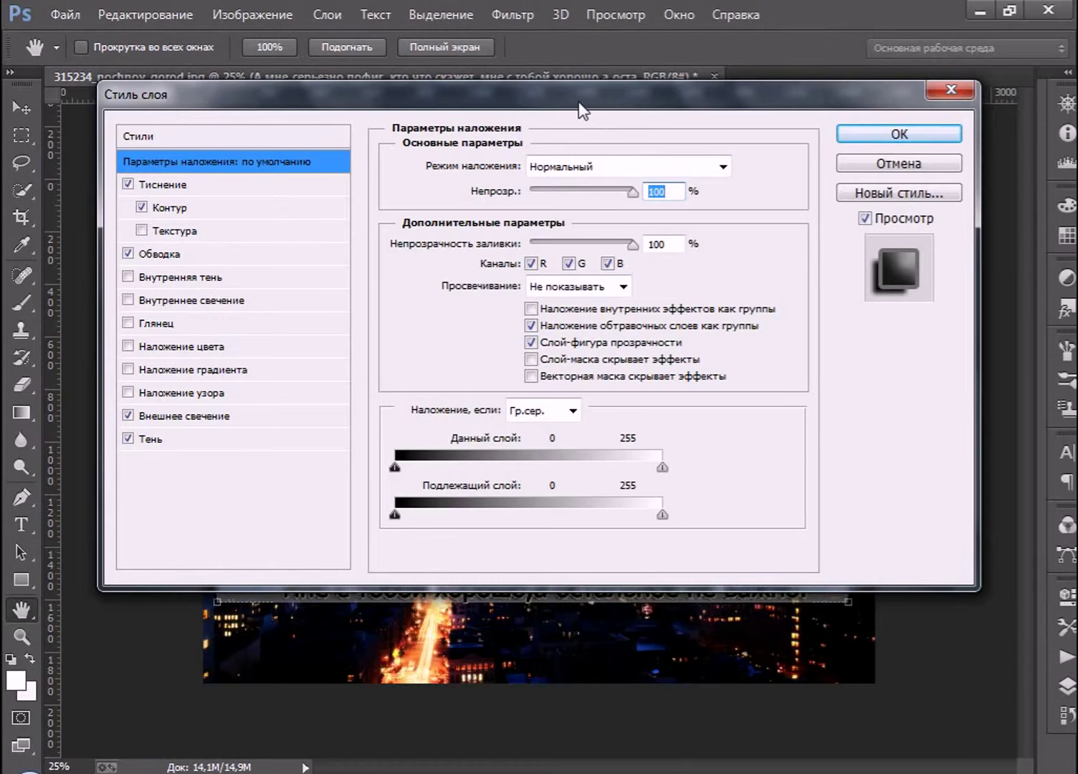
left_click_drag(580, 109, 1030, 278)
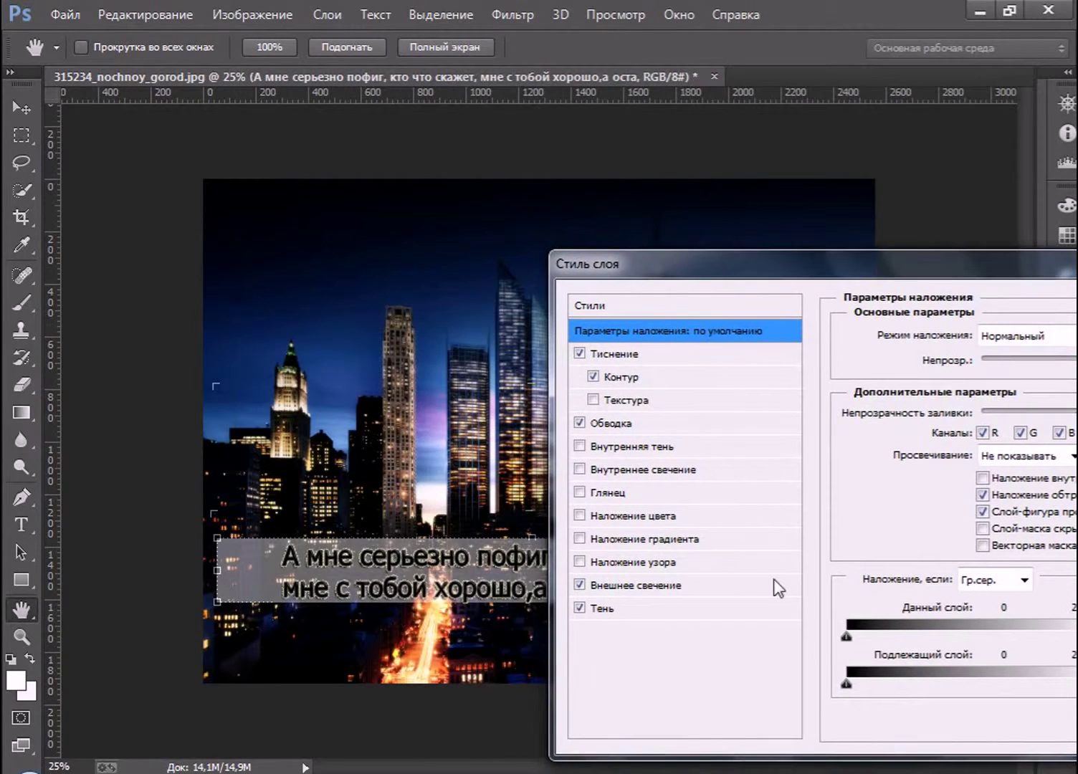
left_click(723, 584)
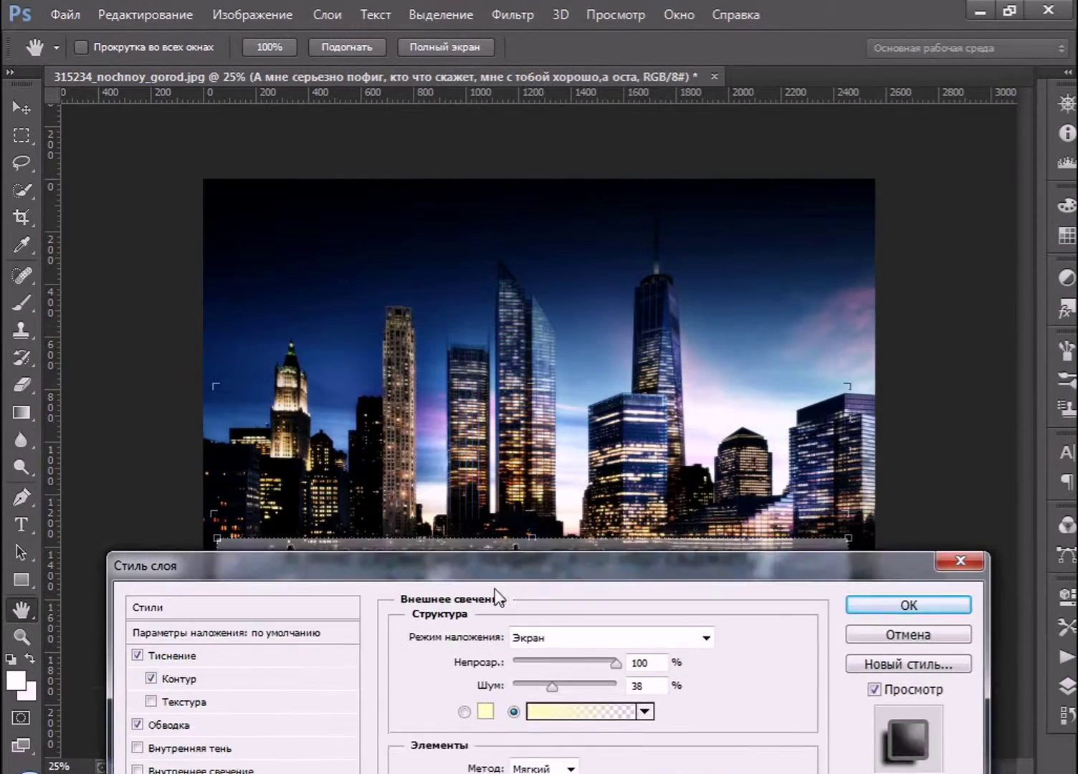
left_click_drag(944, 279, 478, 648)
left_click_drag(560, 739, 547, 733)
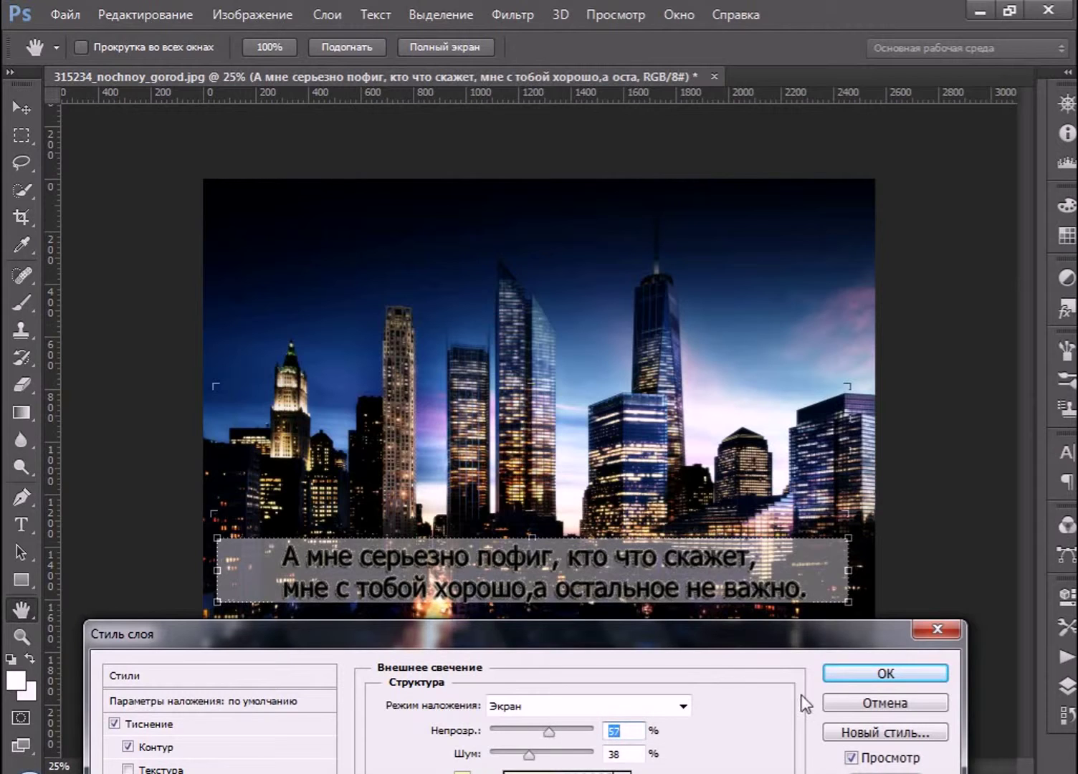
left_click(858, 677)
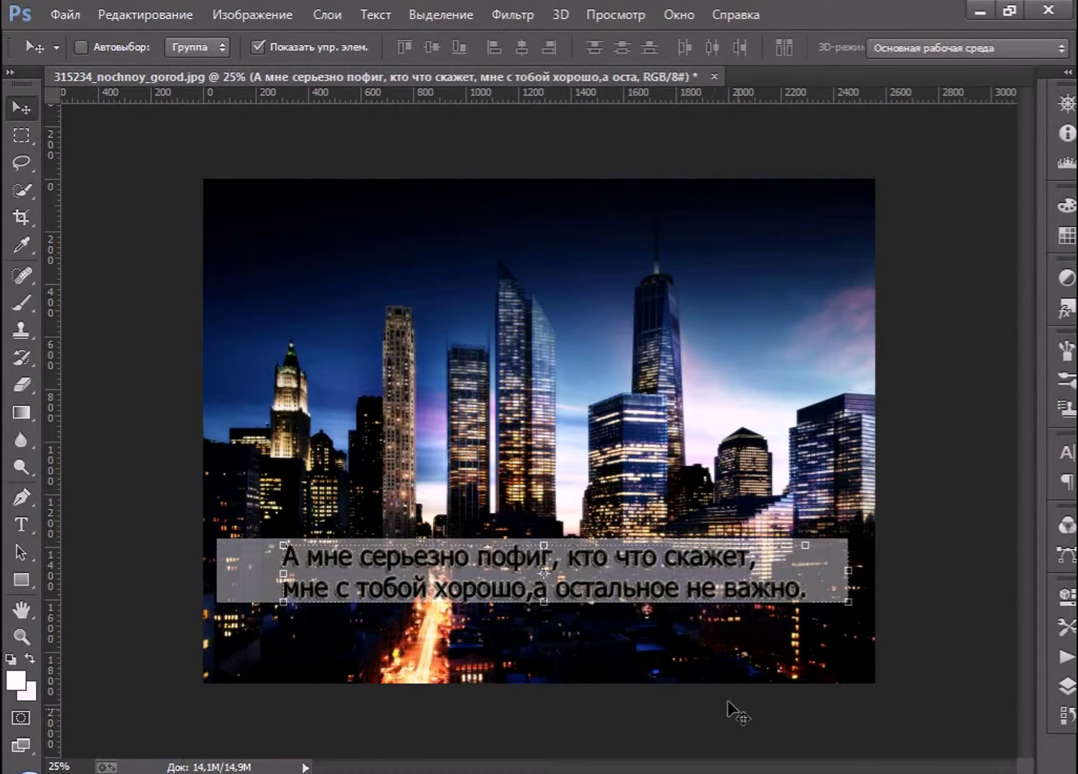
left_click(1068, 687)
left_click(820, 714)
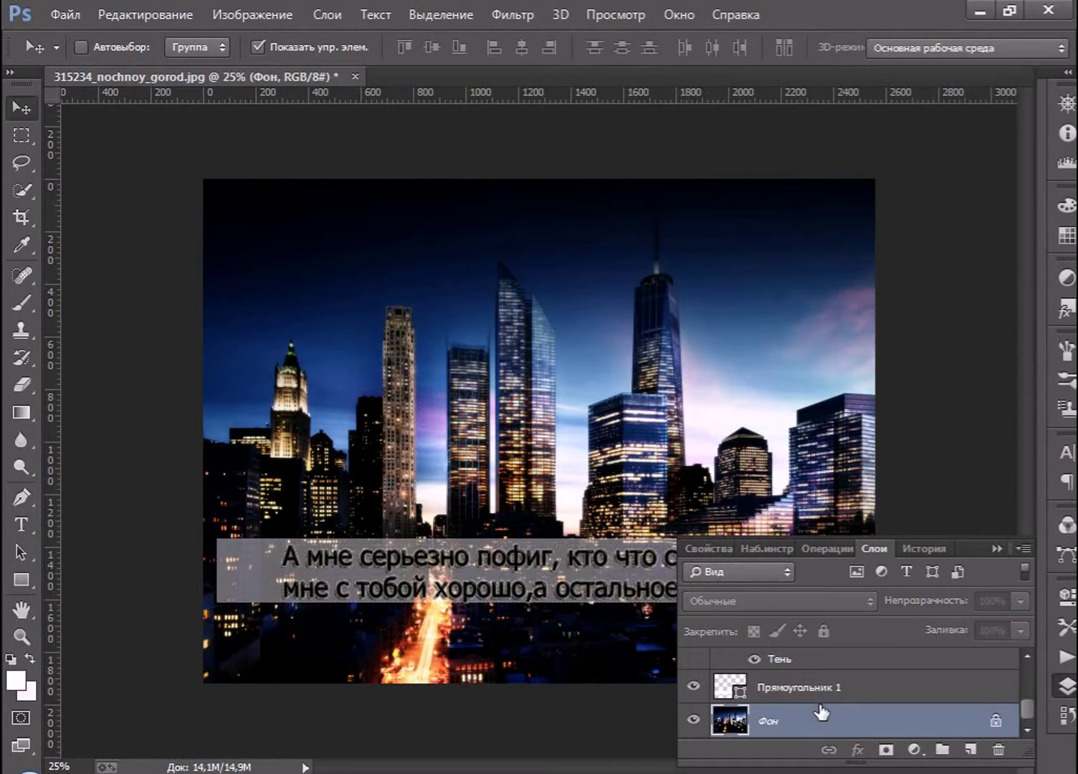
left_click(996, 549)
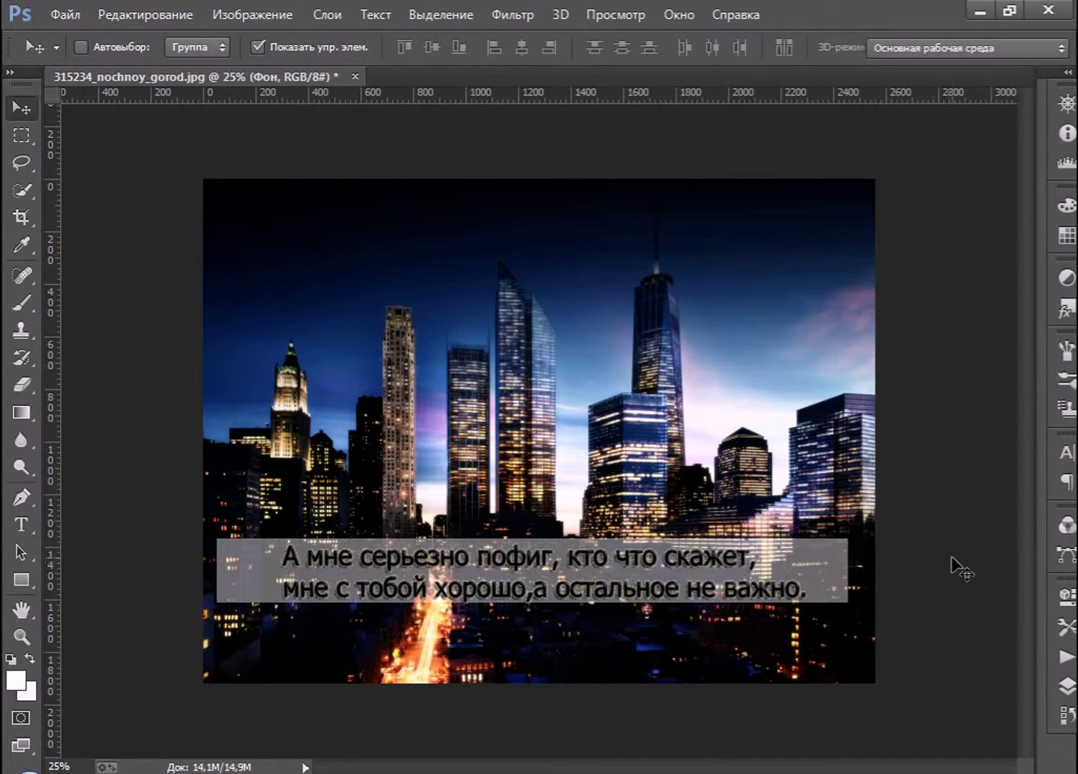